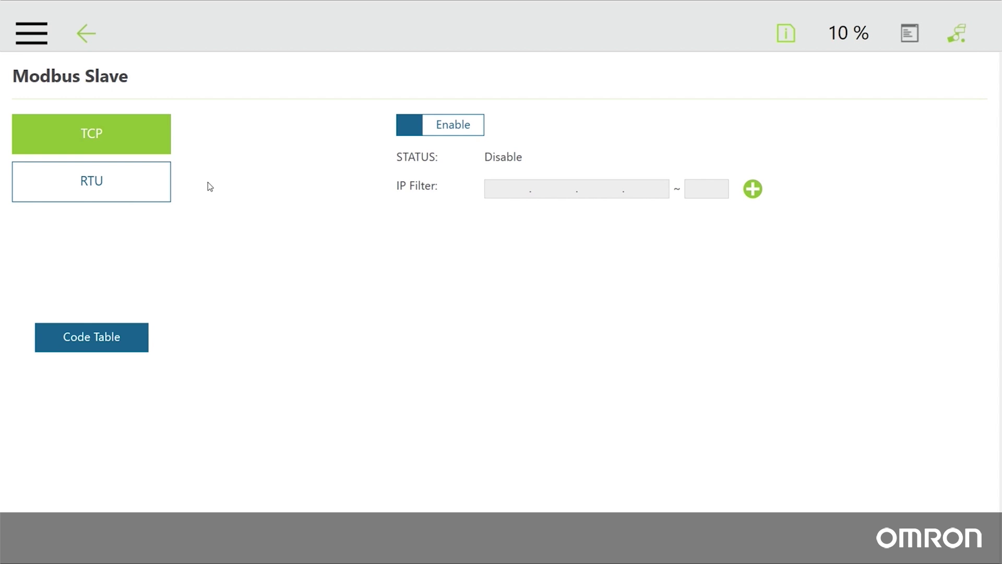
Check the Modbus RTU slave settings, then enable the Modbus TCP slave and accept refreshing the Modbus settings
{"action": "left_click", "coordinate": [151, 186]}
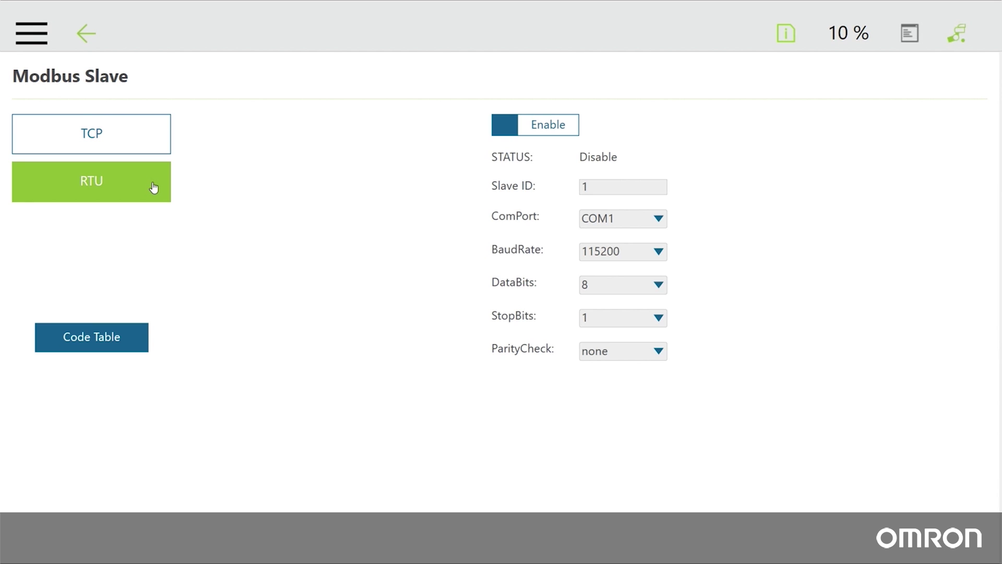
{"action": "left_click", "coordinate": [138, 137]}
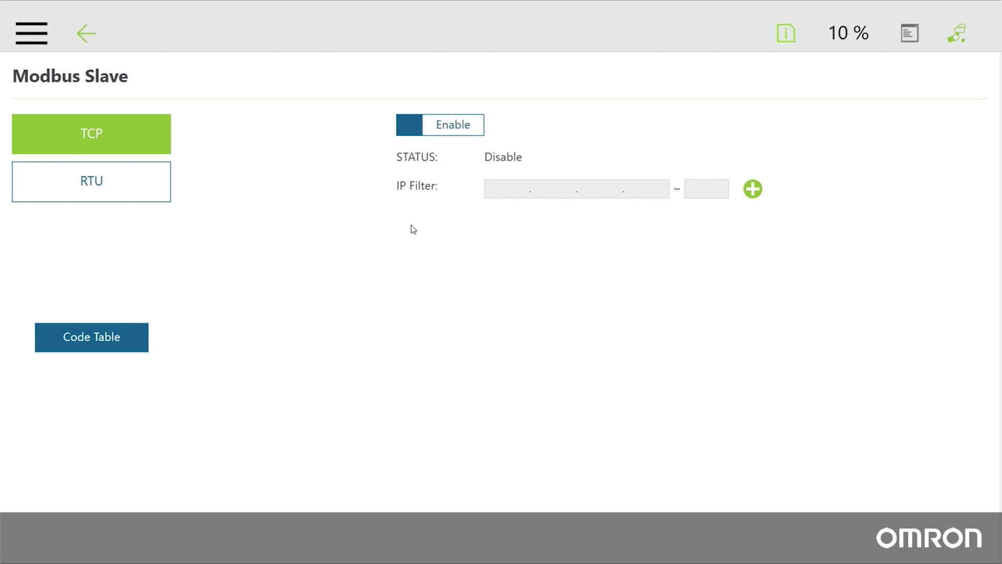
{"action": "left_click", "coordinate": [439, 128]}
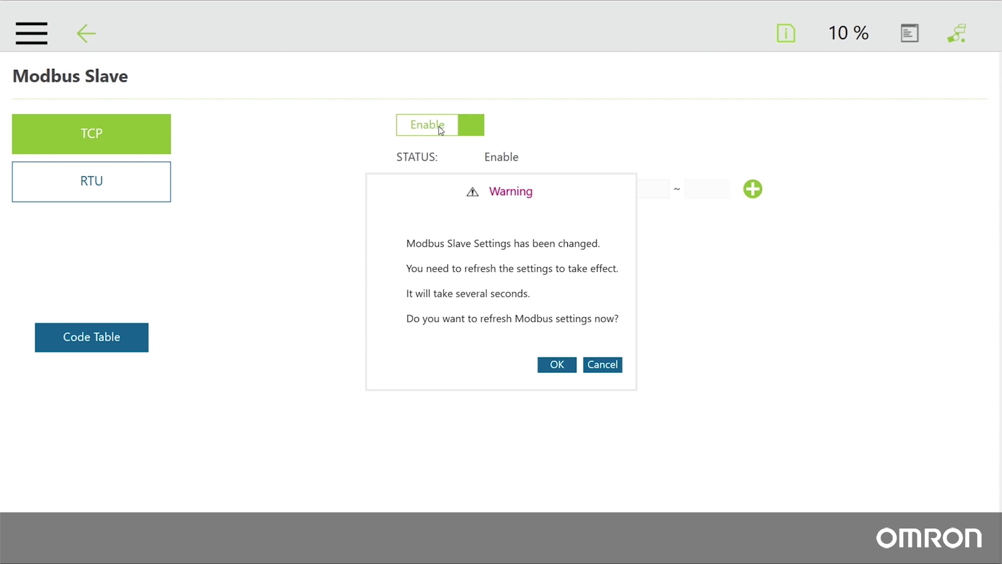
{"action": "left_click", "coordinate": [570, 364]}
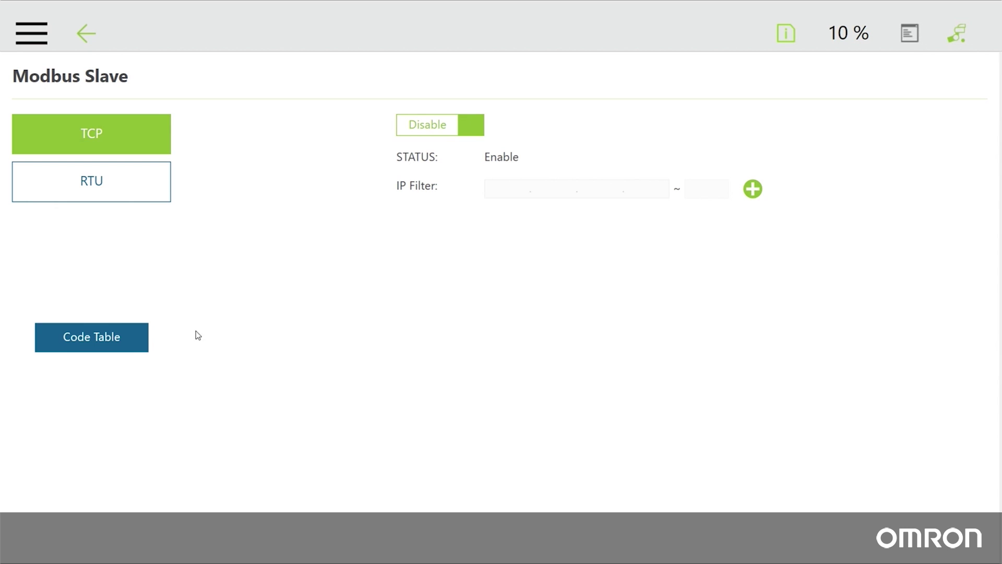
Open the Modbus code table and examine the register addresses of the Cartesian coordinates relative to the robot base with tool
{"action": "left_click", "coordinate": [132, 339]}
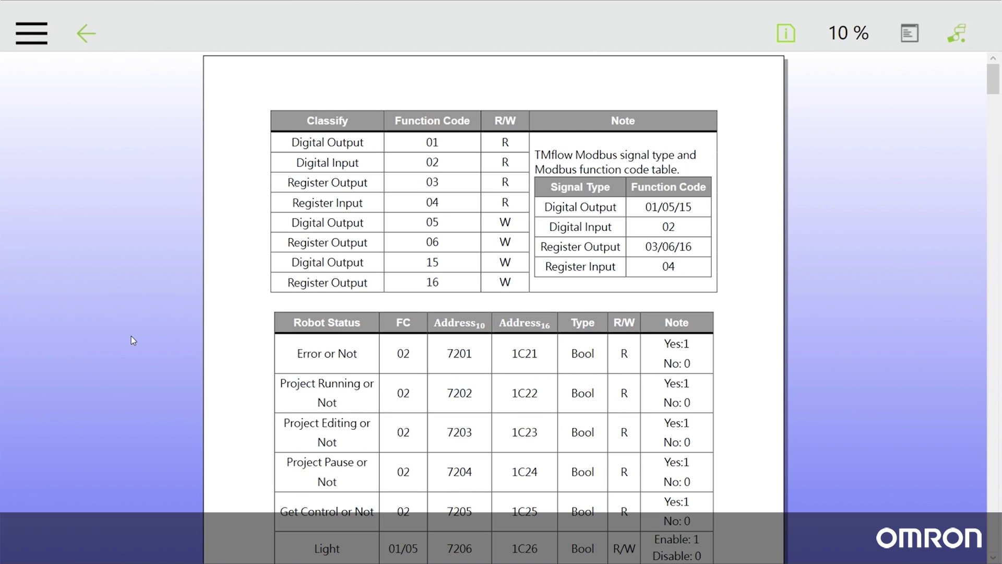
{"action": "left_click_drag", "start_coordinate": [994, 81], "coordinate": [970, 239]}
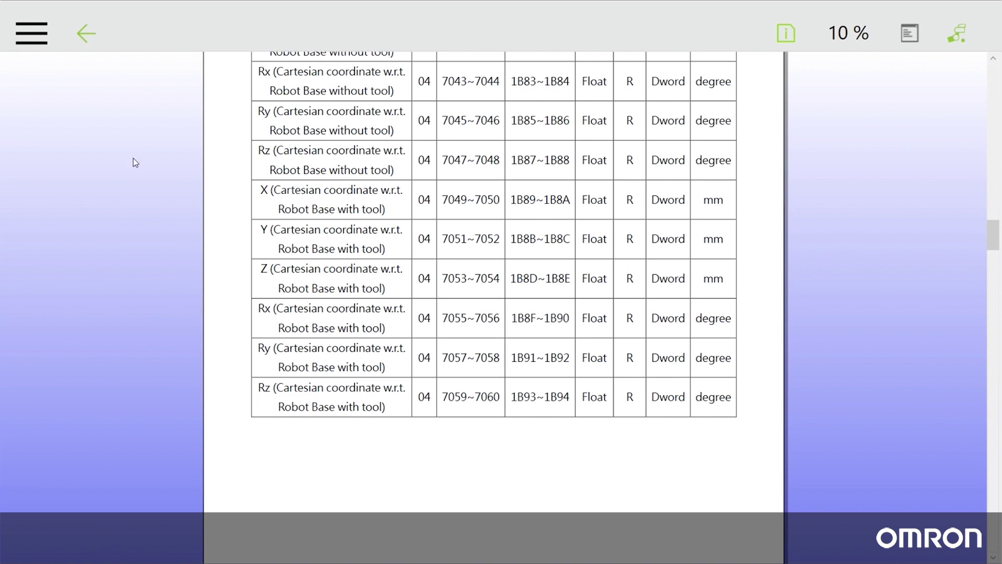
Return to the Video_8 project flow and open its Modbus device list
{"action": "left_click", "coordinate": [27, 33]}
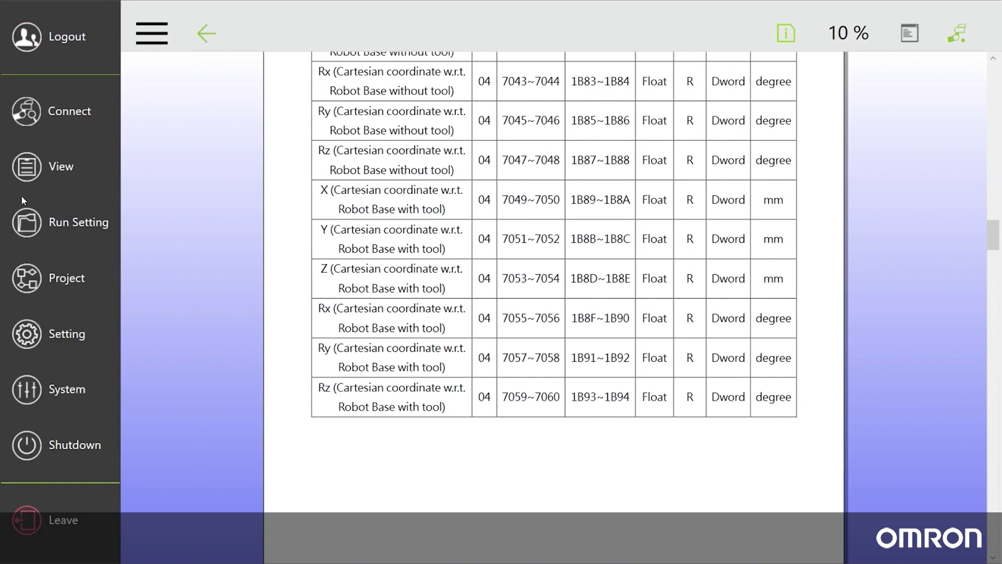
{"action": "left_click", "coordinate": [26, 278]}
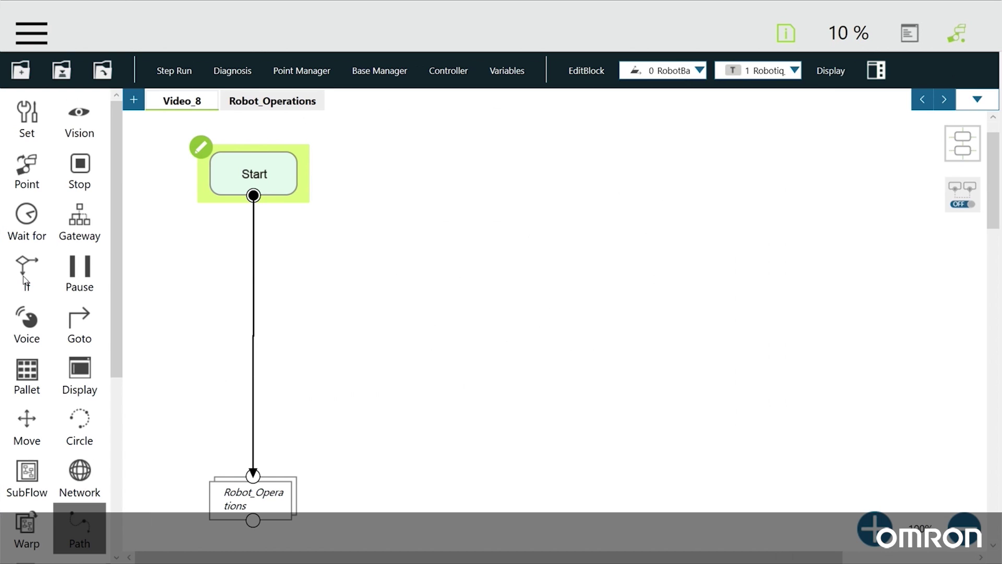
{"action": "left_click", "coordinate": [875, 71]}
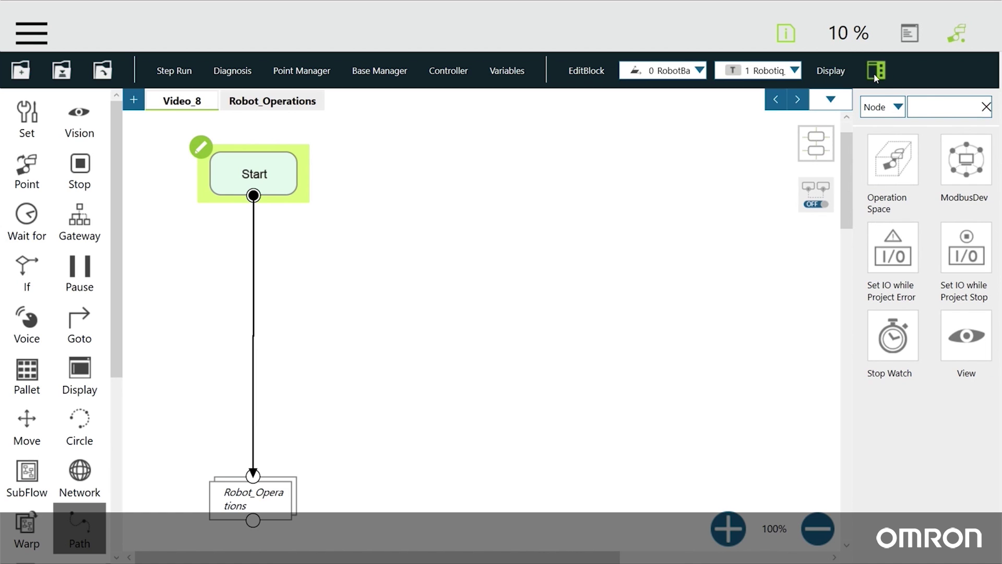
{"action": "left_click", "coordinate": [954, 168]}
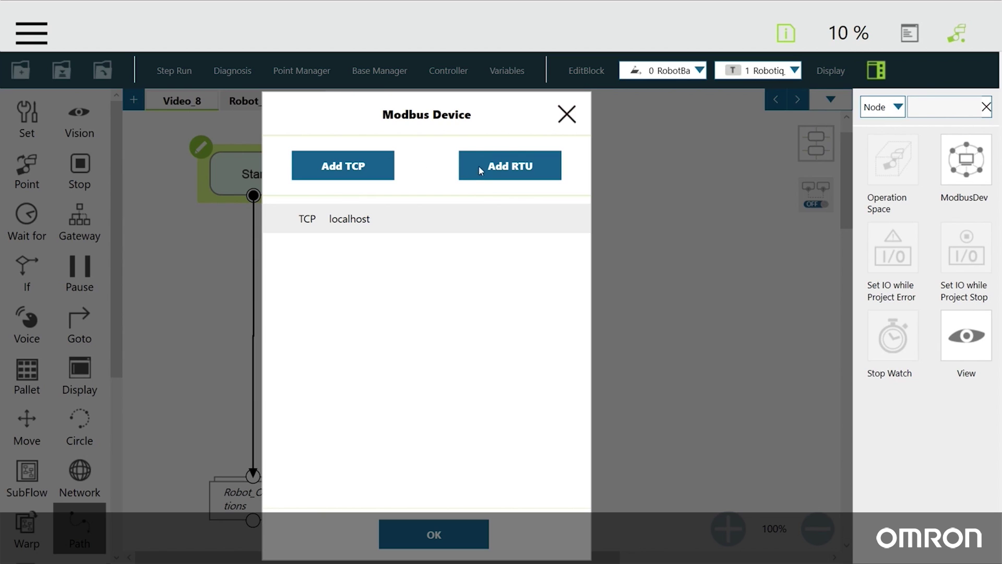
Open the settings of the localhost TCP device and check its IP address, port and timeout
{"action": "left_click", "coordinate": [395, 219]}
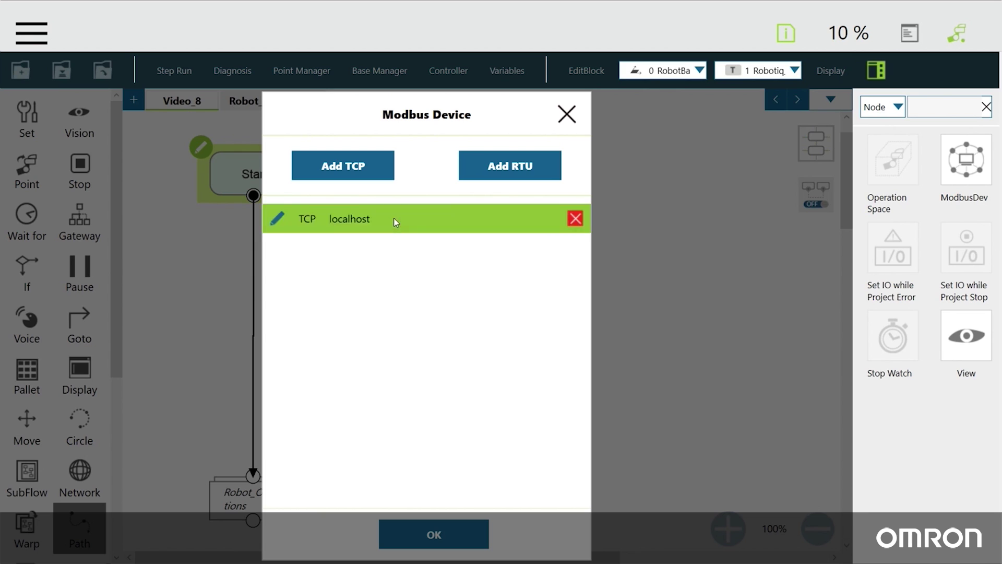
{"action": "left_click", "coordinate": [279, 219]}
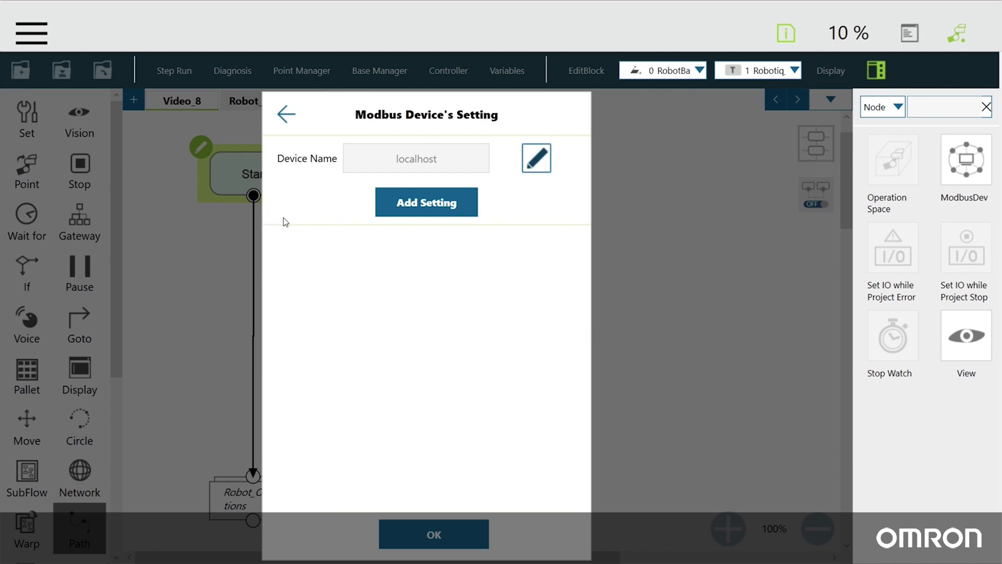
{"action": "left_click", "coordinate": [529, 158]}
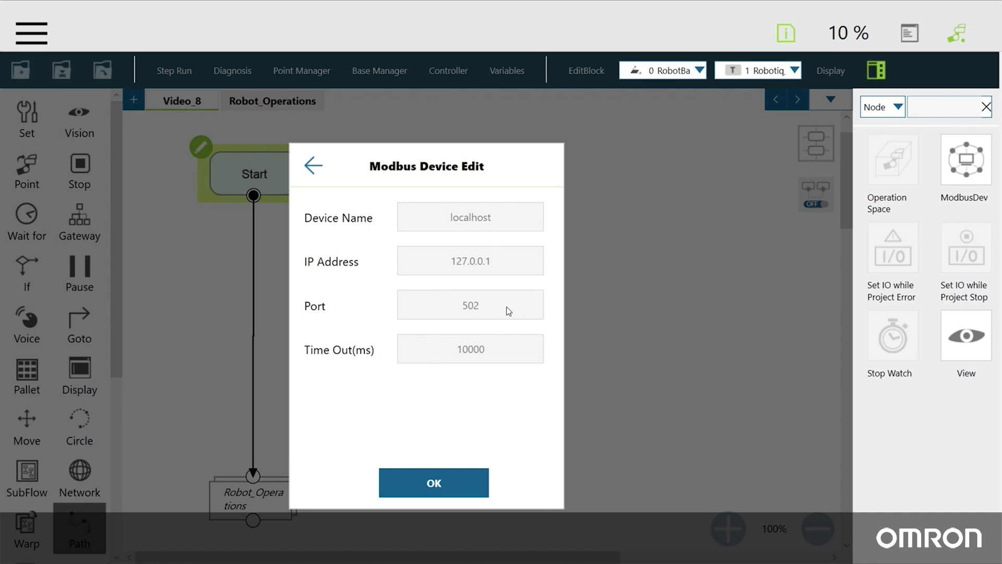
{"action": "left_click", "coordinate": [314, 166]}
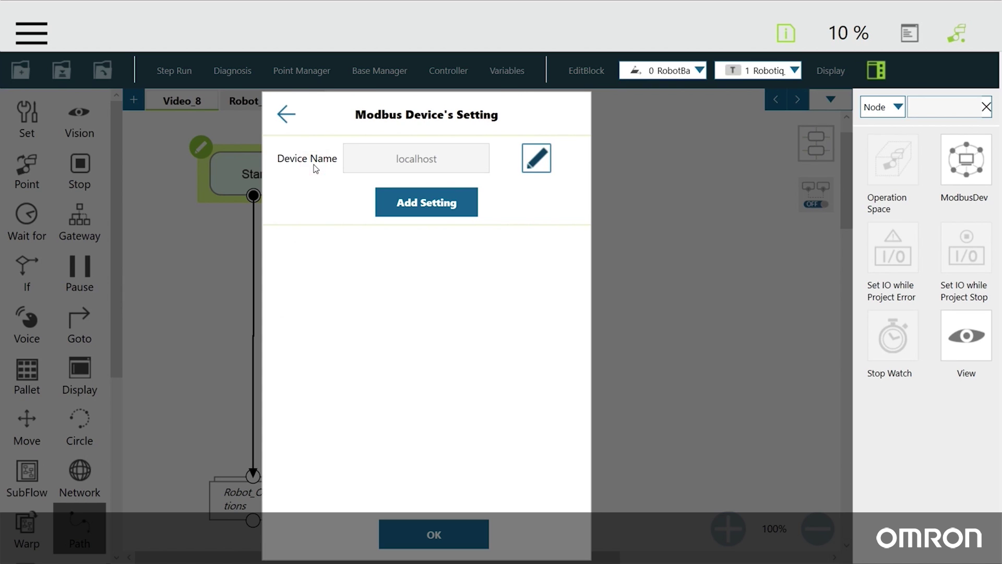
Start a new signal setting for the localhost device, named tcp_z with signal type Register Input
{"action": "left_click", "coordinate": [384, 201]}
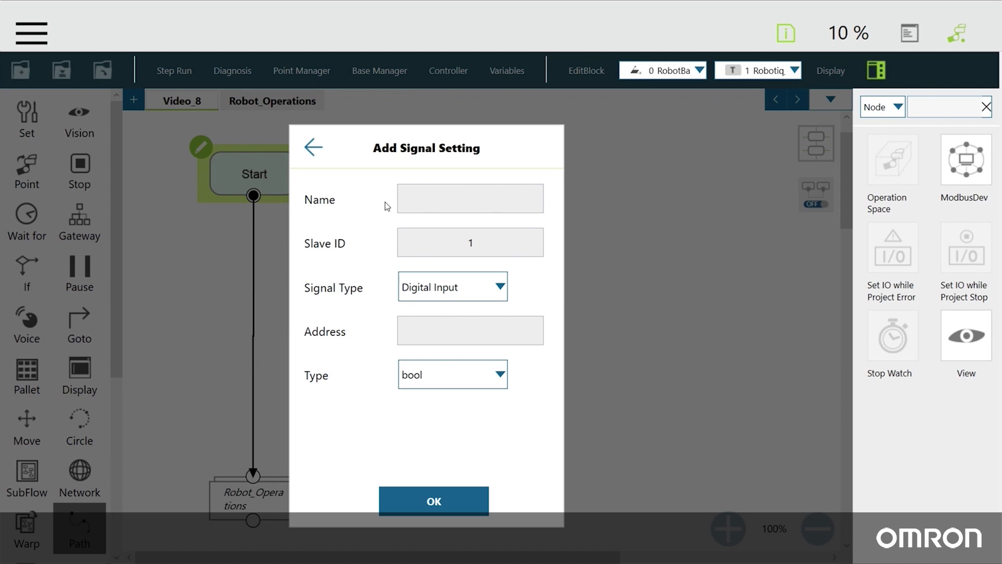
{"action": "left_click", "coordinate": [441, 204]}
{"action": "type", "text": "tcp_z"}
{"action": "left_click", "coordinate": [493, 287]}
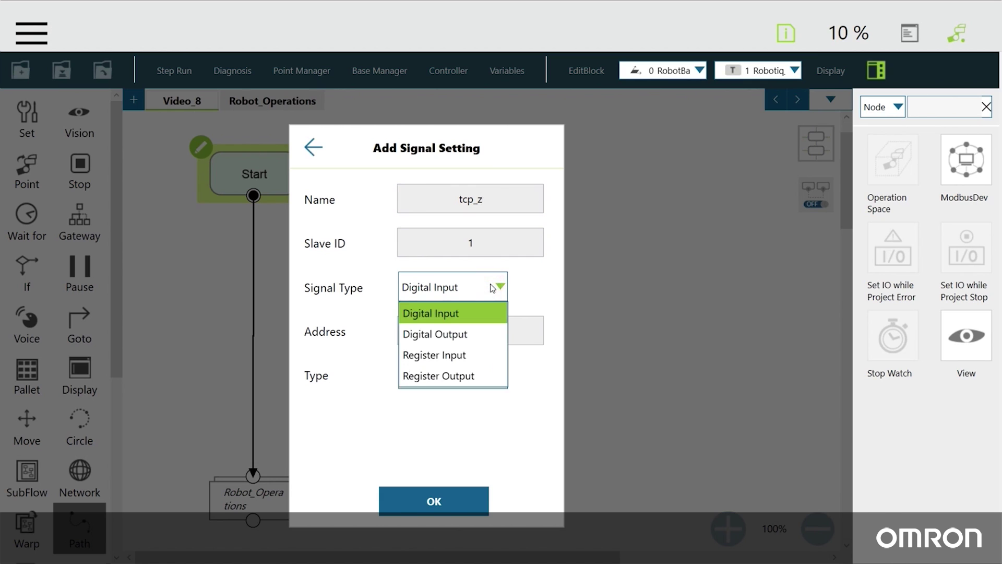
{"action": "left_click", "coordinate": [473, 355]}
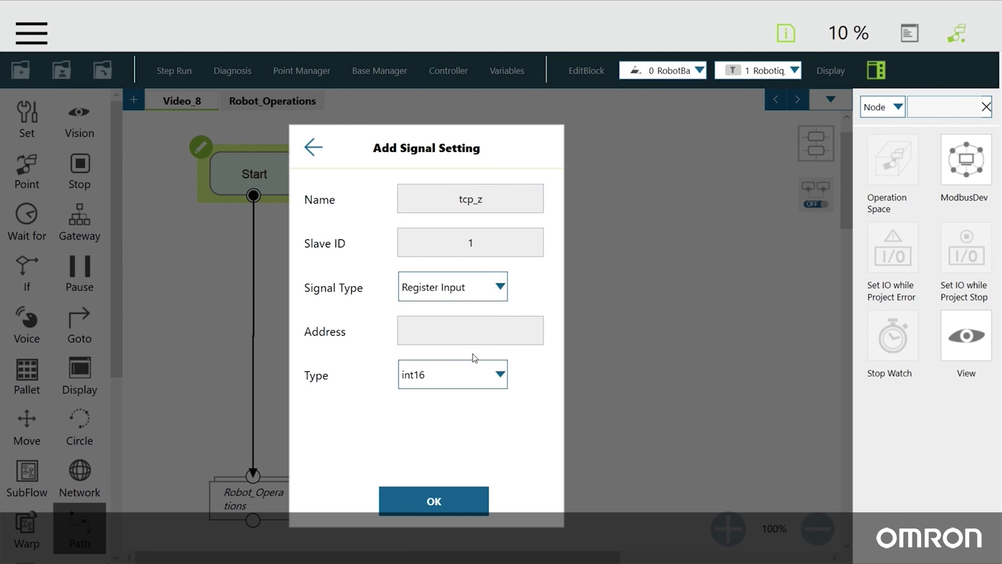
Set the tcp_z signal's address to 7053 and its type to float, then save the signal and the Modbus device settings
{"action": "left_click", "coordinate": [467, 332]}
{"action": "type", "text": "7053"}
{"action": "left_click", "coordinate": [450, 379]}
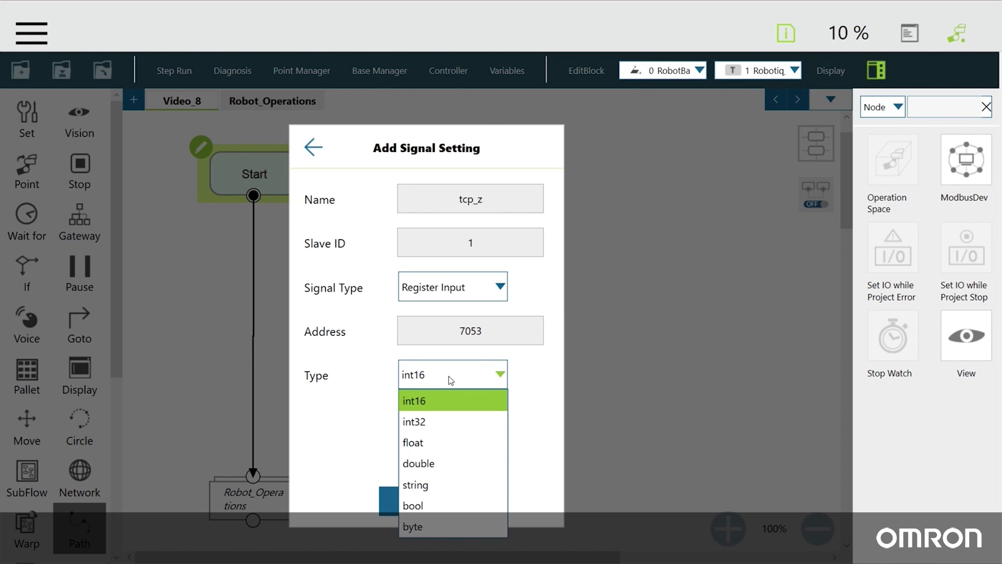
{"action": "left_click", "coordinate": [438, 443]}
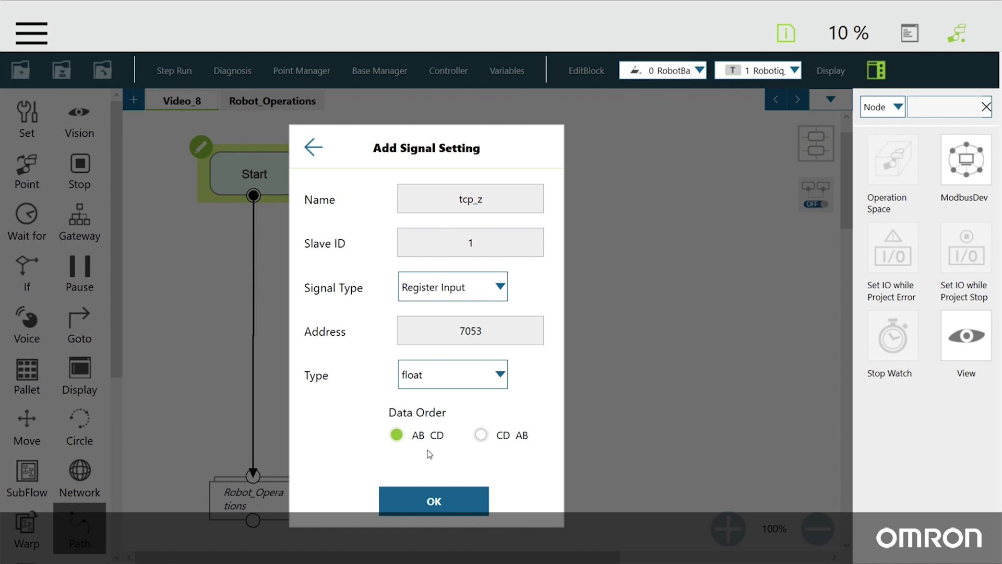
{"action": "left_click", "coordinate": [449, 497]}
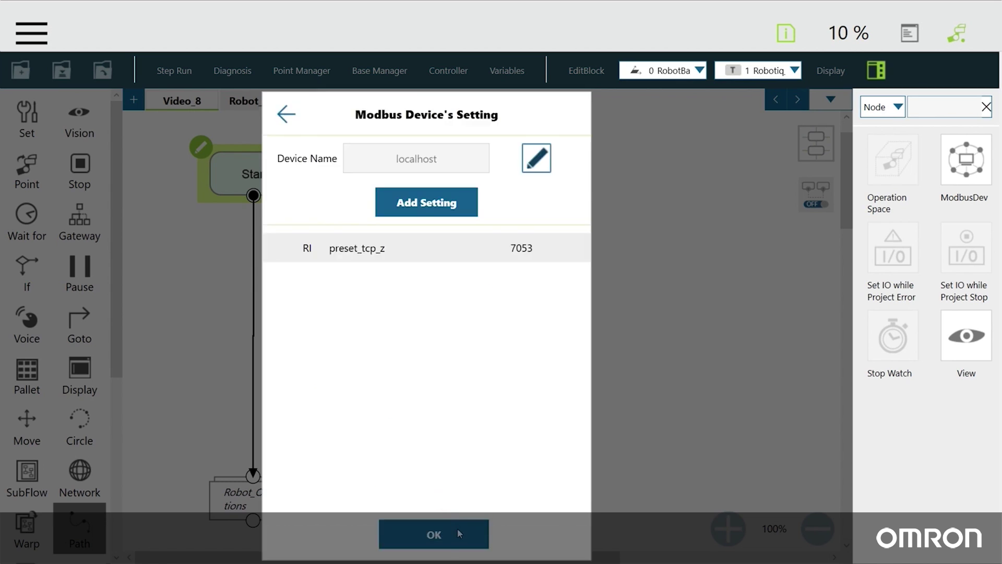
{"action": "left_click", "coordinate": [459, 534]}
{"action": "left_click", "coordinate": [459, 535]}
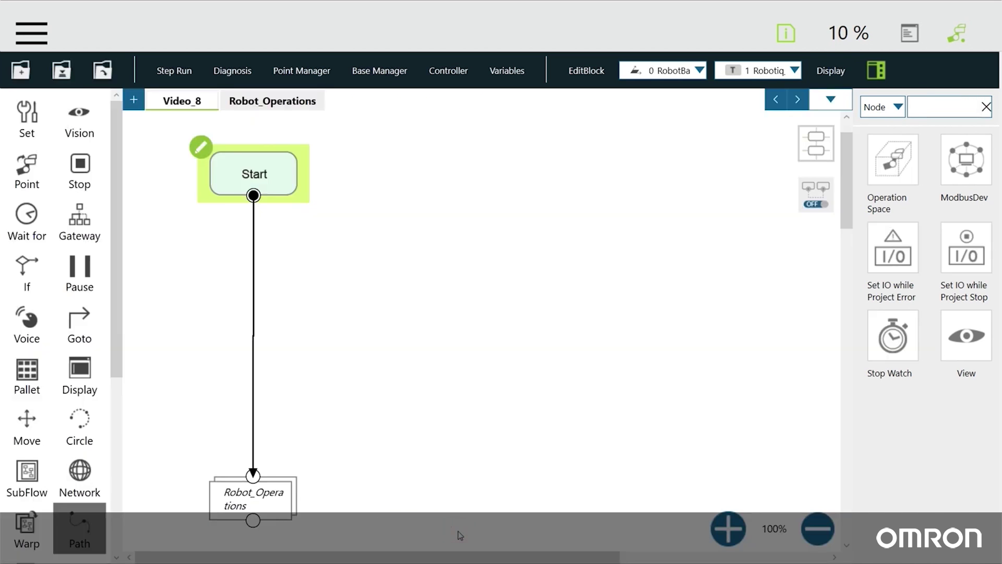
Create a float variable named pos_z with the value 0
{"action": "left_click", "coordinate": [506, 71]}
{"action": "left_click", "coordinate": [364, 162]}
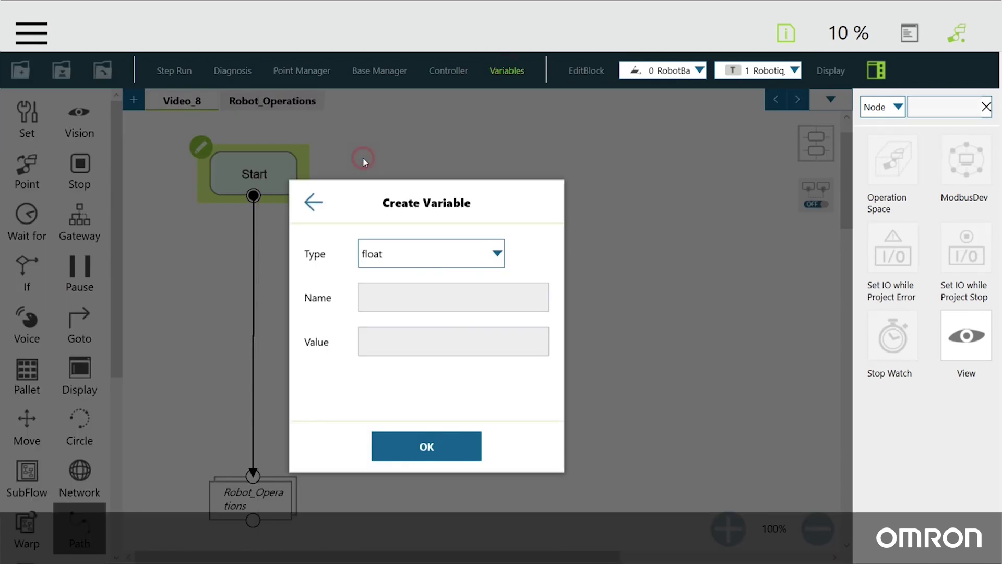
{"action": "left_click", "coordinate": [389, 295]}
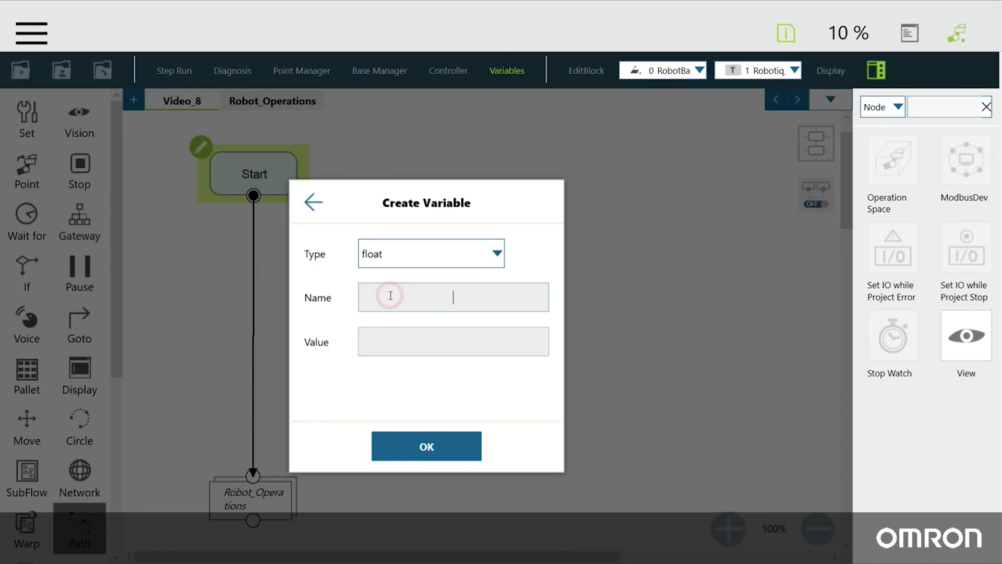
{"action": "type", "text": "pos_z"}
{"action": "left_click", "coordinate": [396, 342]}
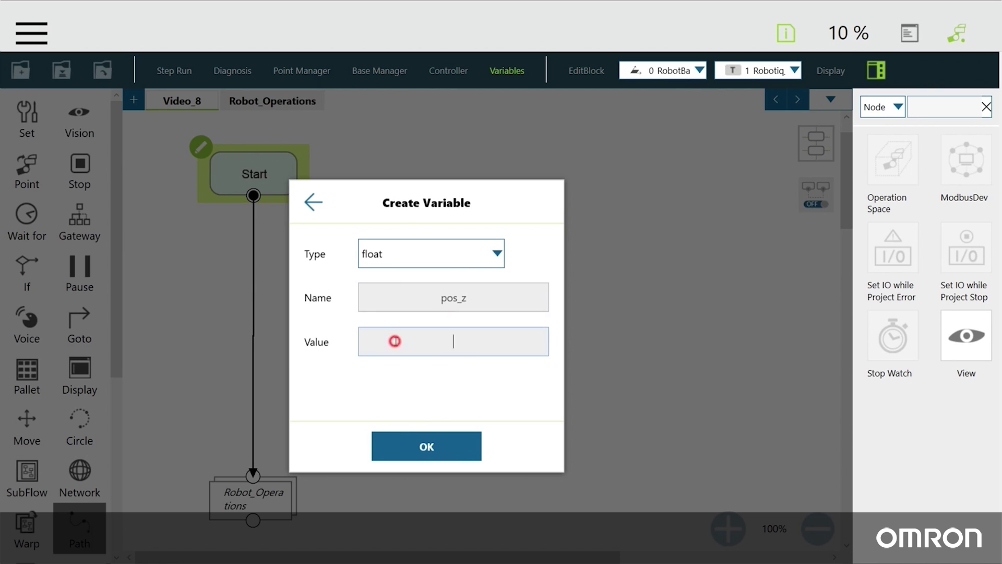
{"action": "type", "text": "0"}
{"action": "left_click", "coordinate": [394, 444]}
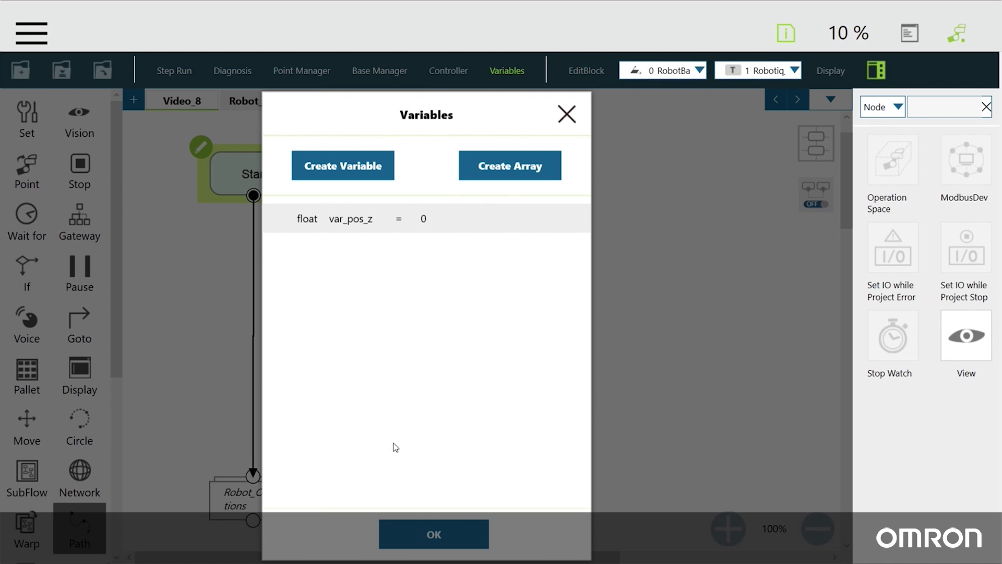
Create a float variable named home_z with the value 250
{"action": "left_click", "coordinate": [349, 167]}
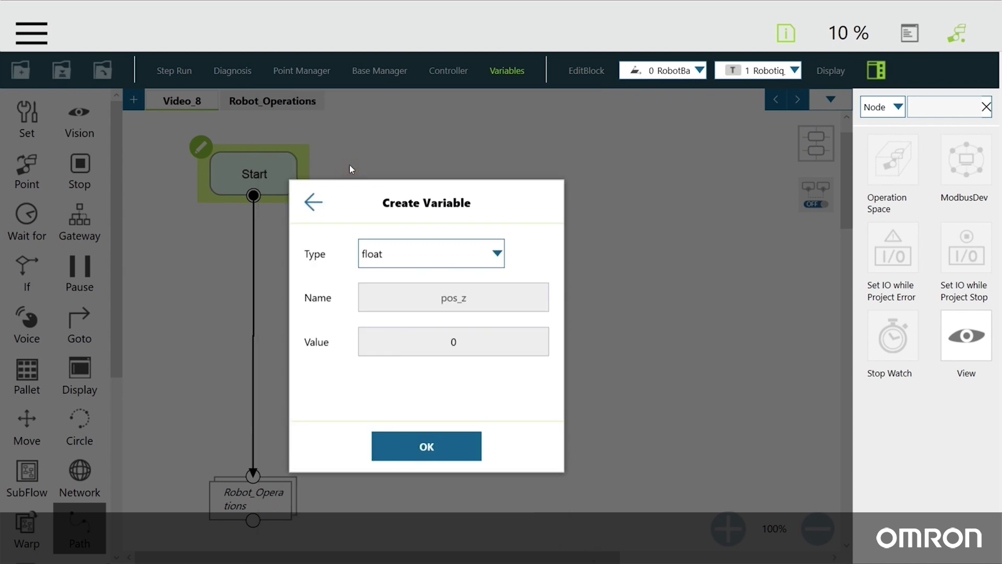
{"action": "left_click", "coordinate": [437, 300]}
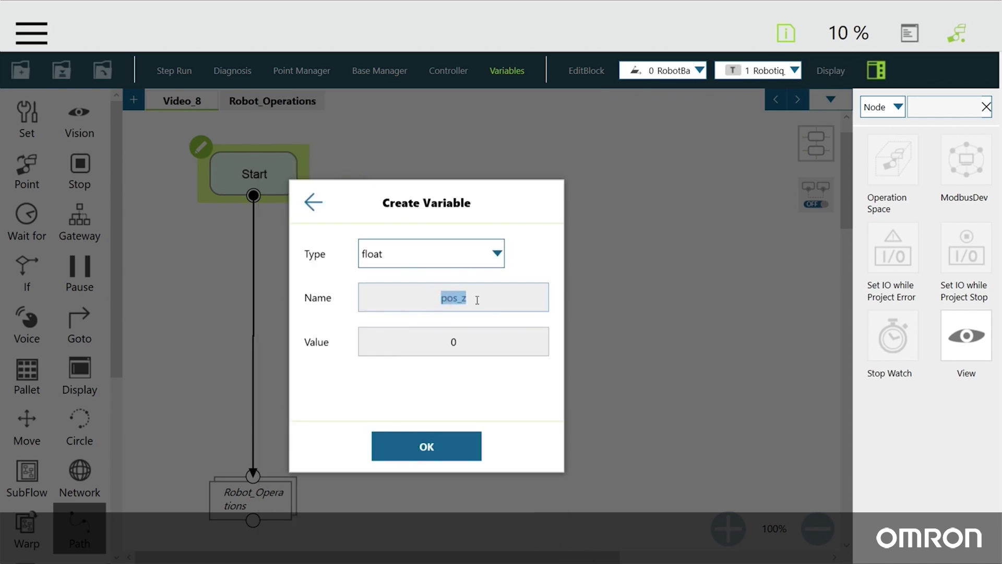
{"action": "type", "text": "home_z"}
{"action": "left_click", "coordinate": [450, 343]}
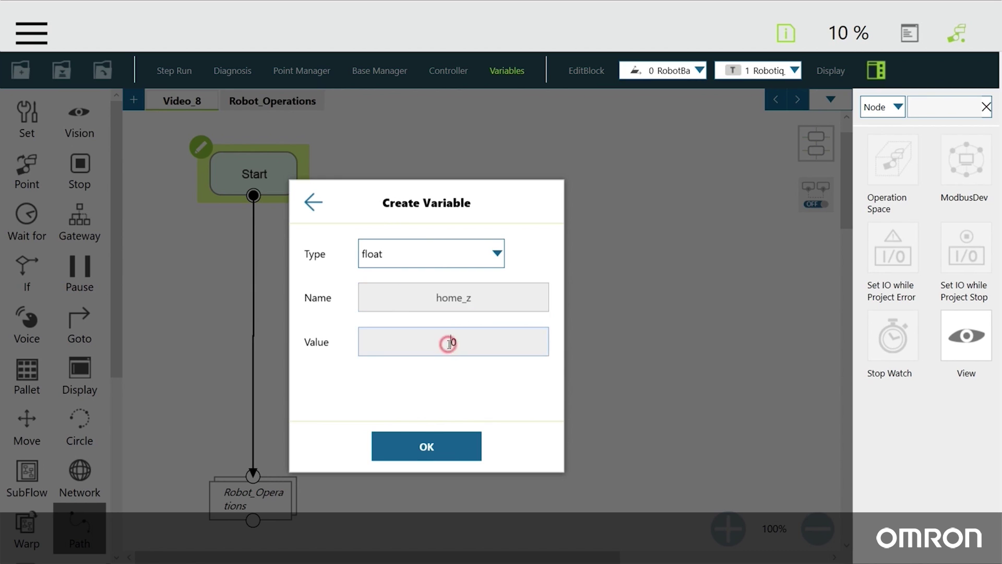
{"action": "type", "text": "25"}
{"action": "left_click", "coordinate": [462, 440]}
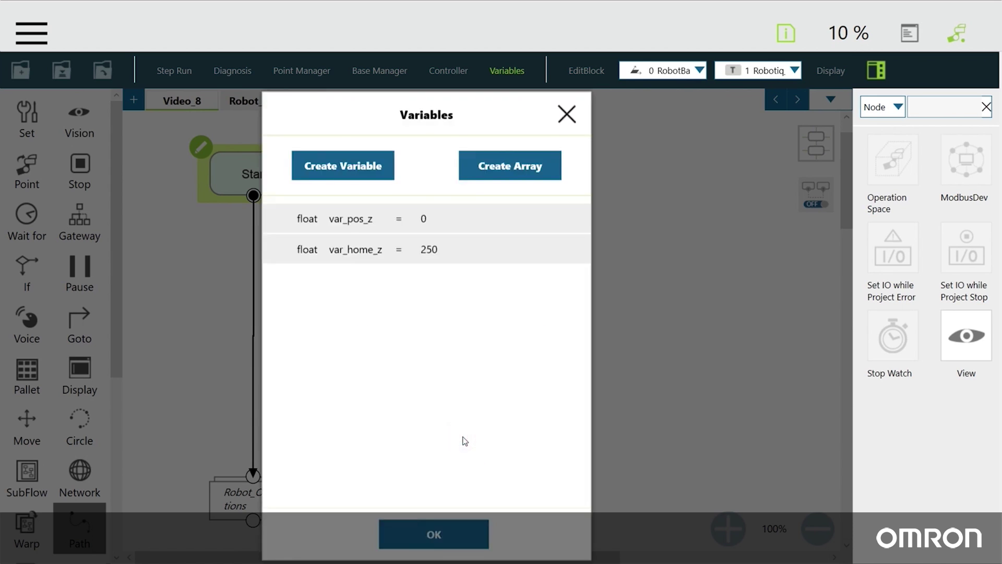
Create a float variable named difference_z with the value 0 and accept the variable list
{"action": "left_click", "coordinate": [367, 167]}
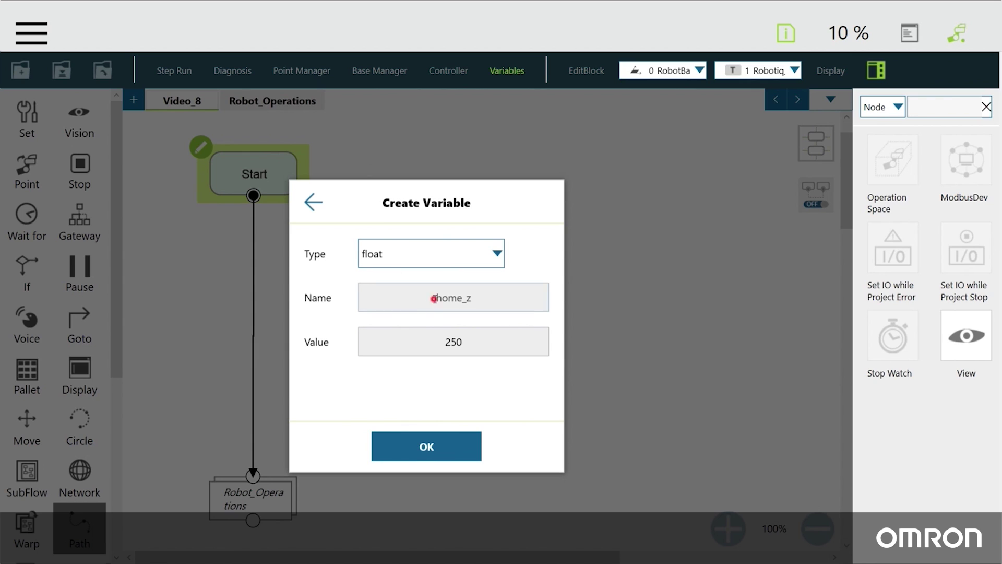
{"action": "left_click_drag", "start_coordinate": [434, 300], "coordinate": [503, 306]}
{"action": "type", "text": "difference_z"}
{"action": "left_click_drag", "start_coordinate": [443, 342], "coordinate": [463, 342]}
{"action": "type", "text": "0"}
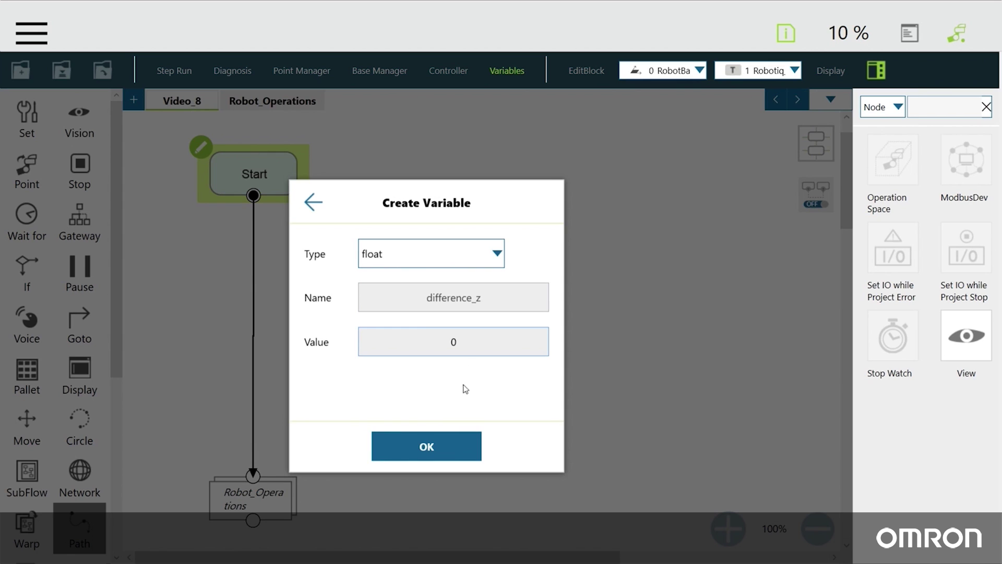
{"action": "left_click", "coordinate": [467, 450]}
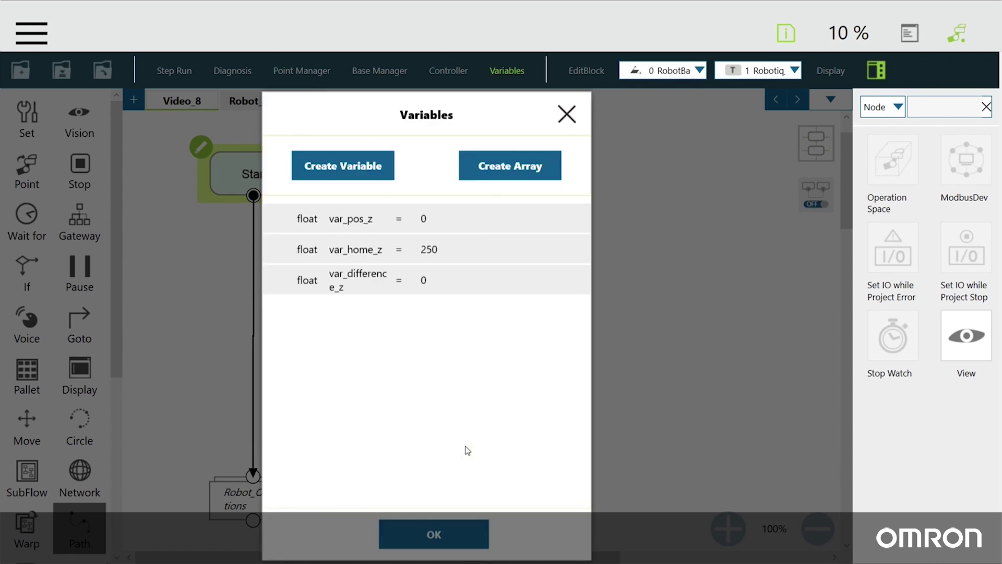
{"action": "left_click", "coordinate": [452, 534]}
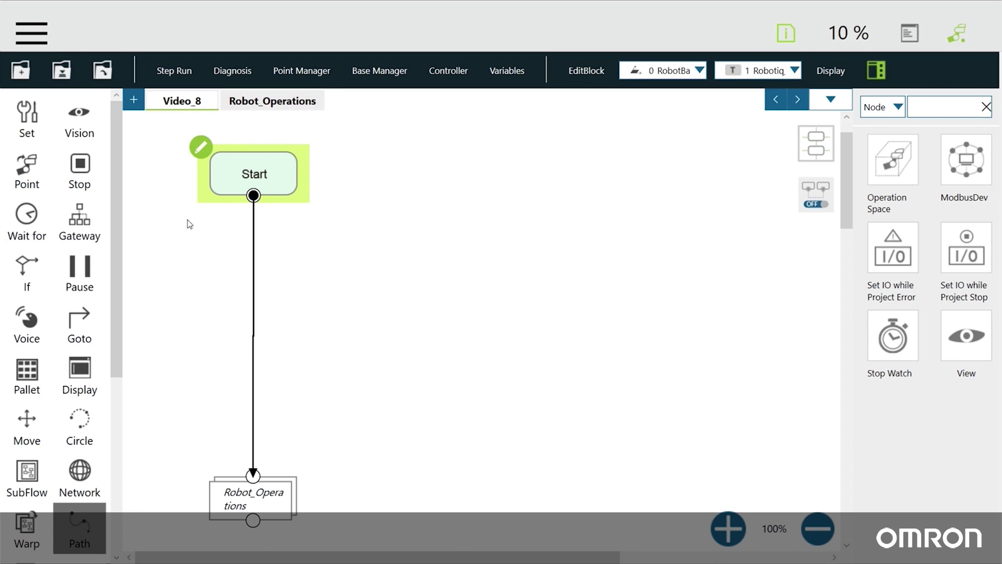
Insert a Set node between Start and Robot_Operations in the Video_8 flow and open its settings
{"action": "left_click", "coordinate": [30, 106]}
{"action": "left_click_drag", "start_coordinate": [280, 261], "coordinate": [332, 268]}
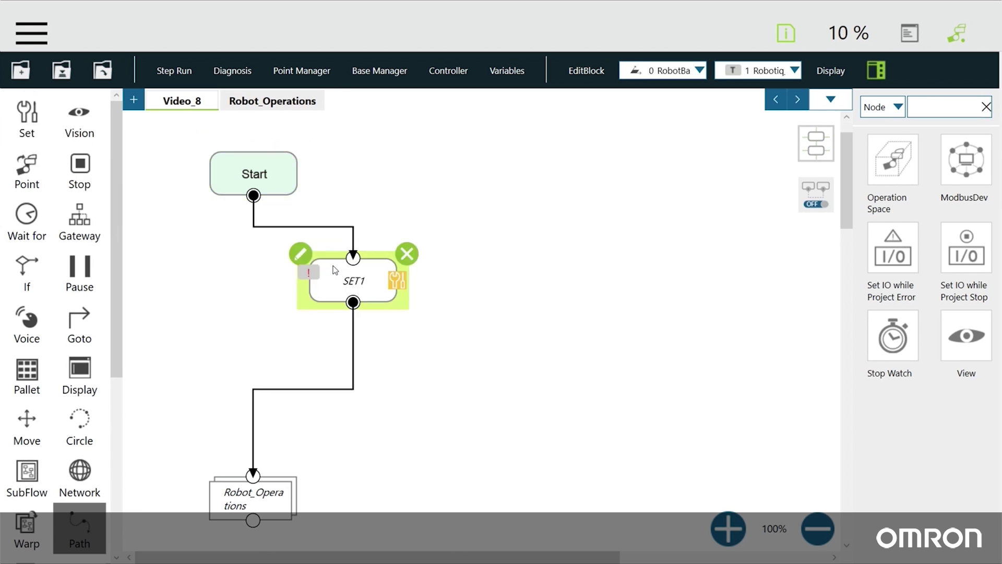
{"action": "left_click", "coordinate": [303, 258]}
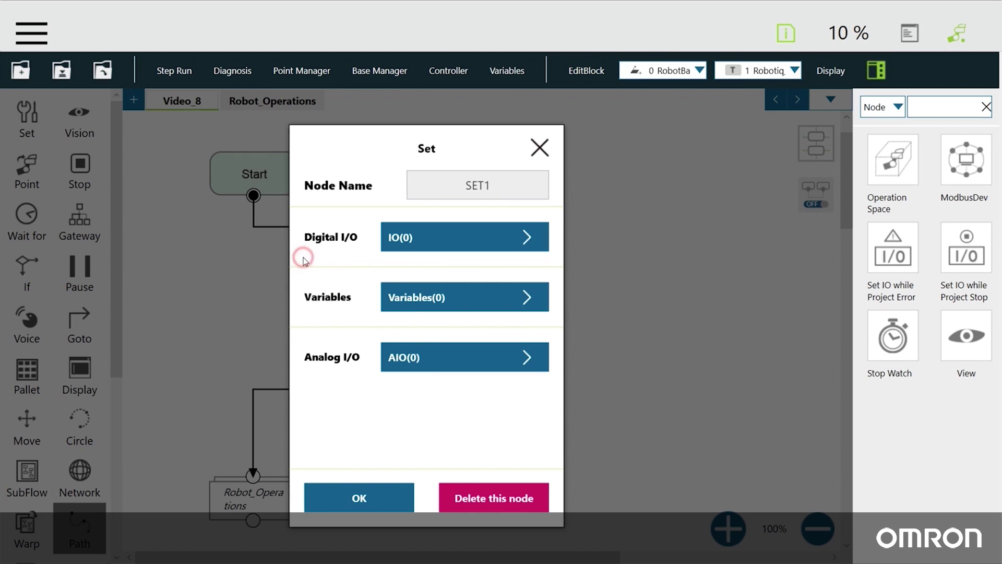
Start a variable expression in the Set node with var_pos_z as the target and = as the operator
{"action": "left_click", "coordinate": [474, 300]}
{"action": "left_click", "coordinate": [336, 188]}
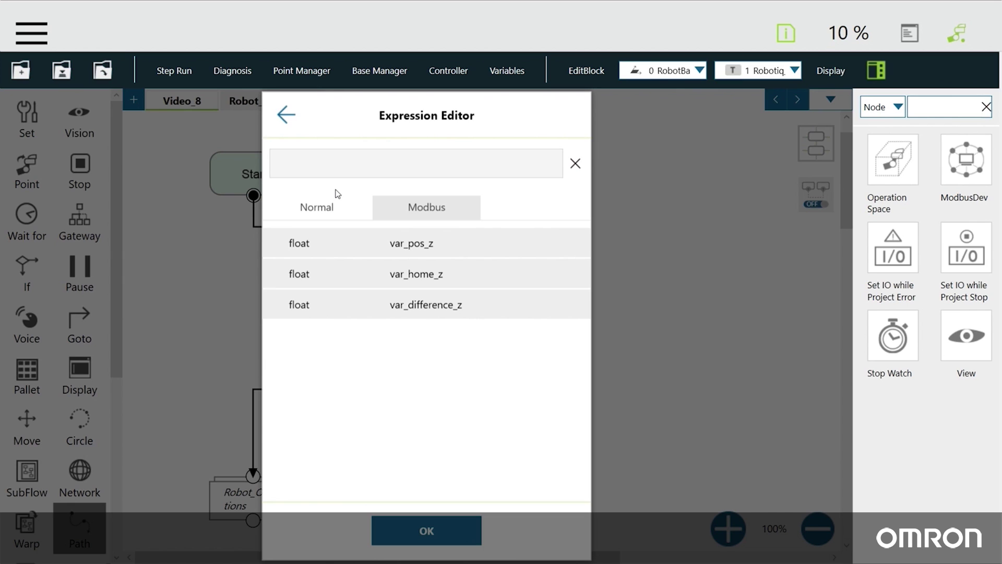
{"action": "left_click", "coordinate": [352, 241]}
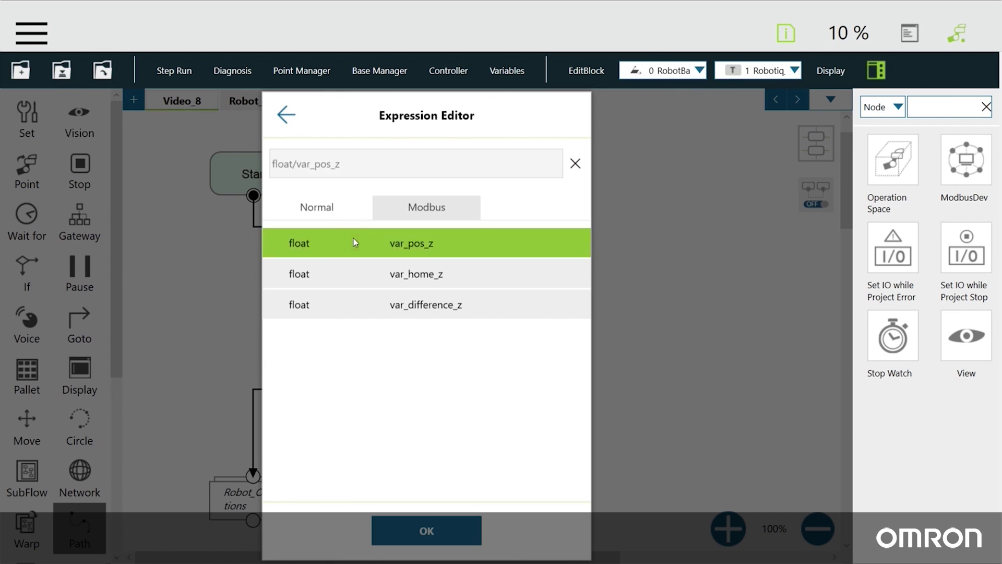
{"action": "left_click", "coordinate": [397, 531]}
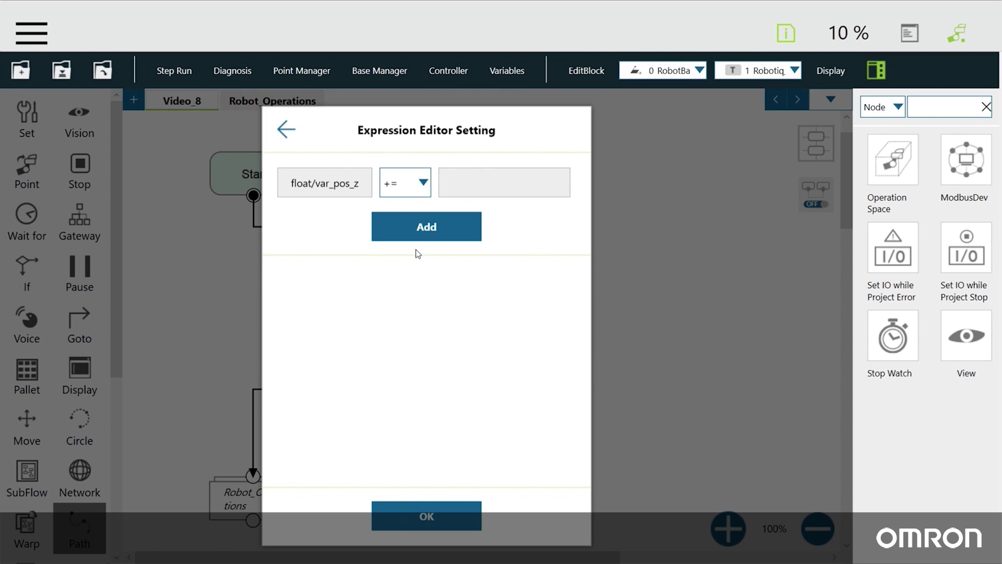
{"action": "left_click", "coordinate": [413, 186]}
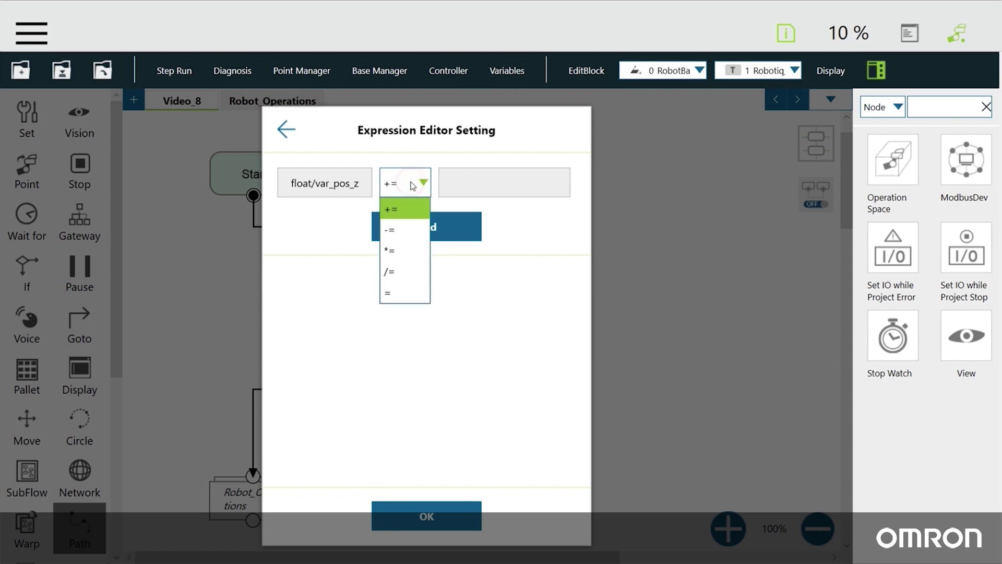
{"action": "left_click", "coordinate": [398, 292]}
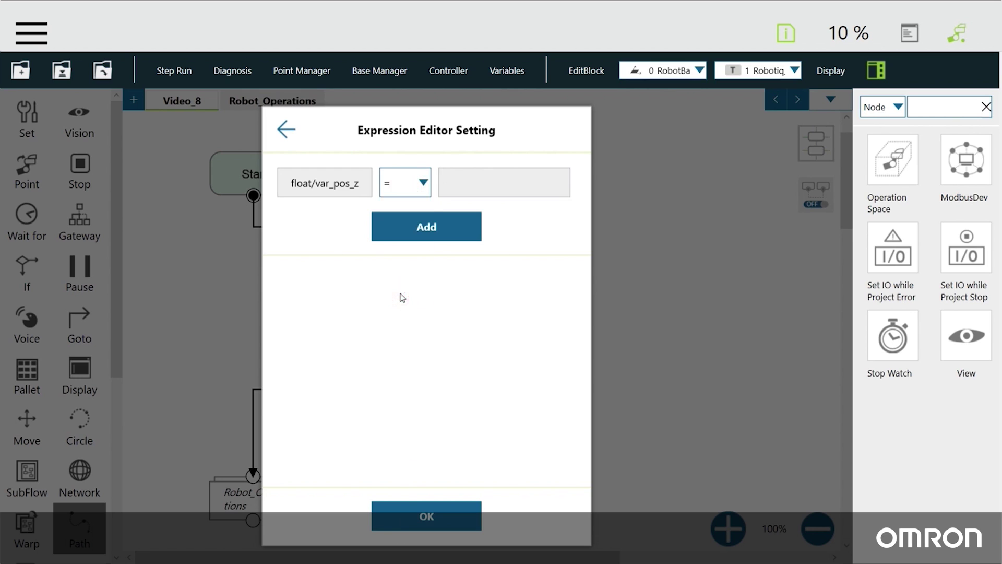
Assign modbus_read("localhost","preset_tcp_z") to var_pos_z and add the expression to the list
{"action": "left_click", "coordinate": [464, 182]}
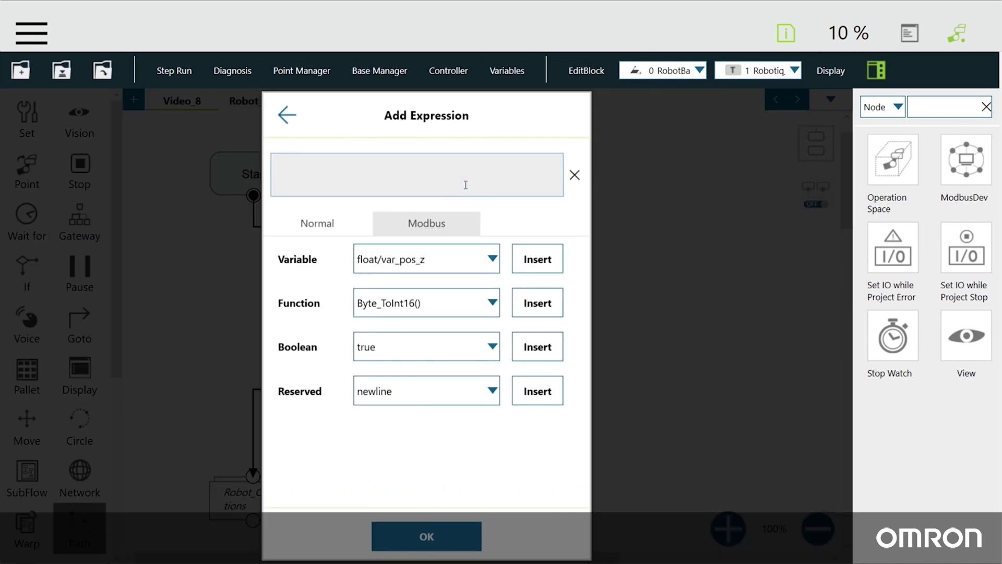
{"action": "left_click", "coordinate": [441, 223]}
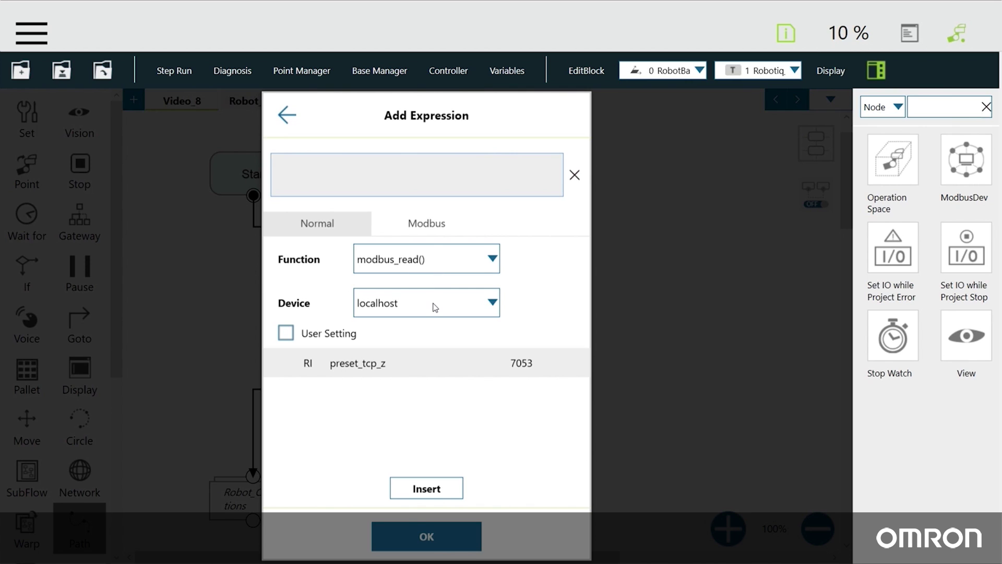
{"action": "left_click", "coordinate": [401, 366]}
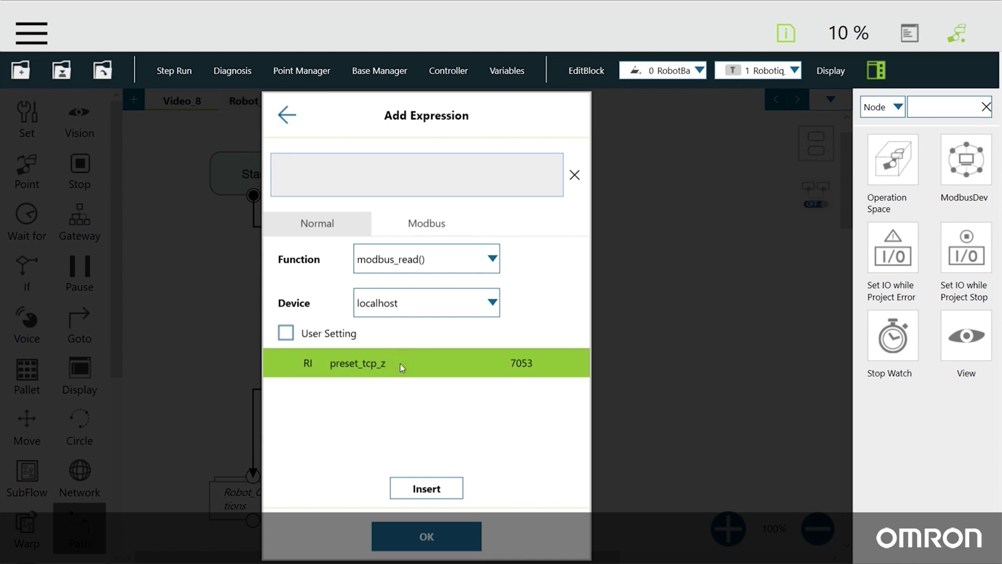
{"action": "left_click", "coordinate": [409, 486]}
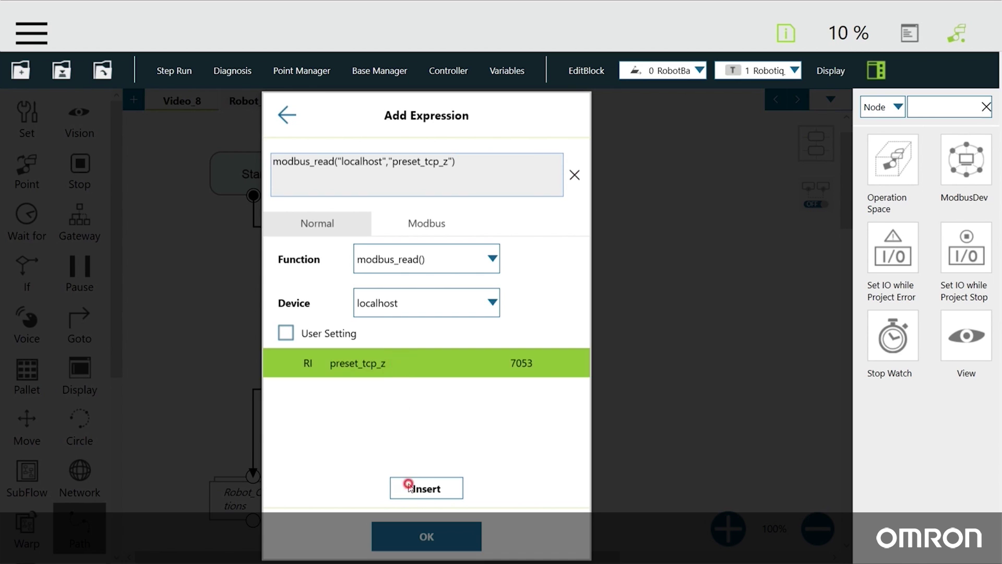
{"action": "left_click", "coordinate": [402, 537]}
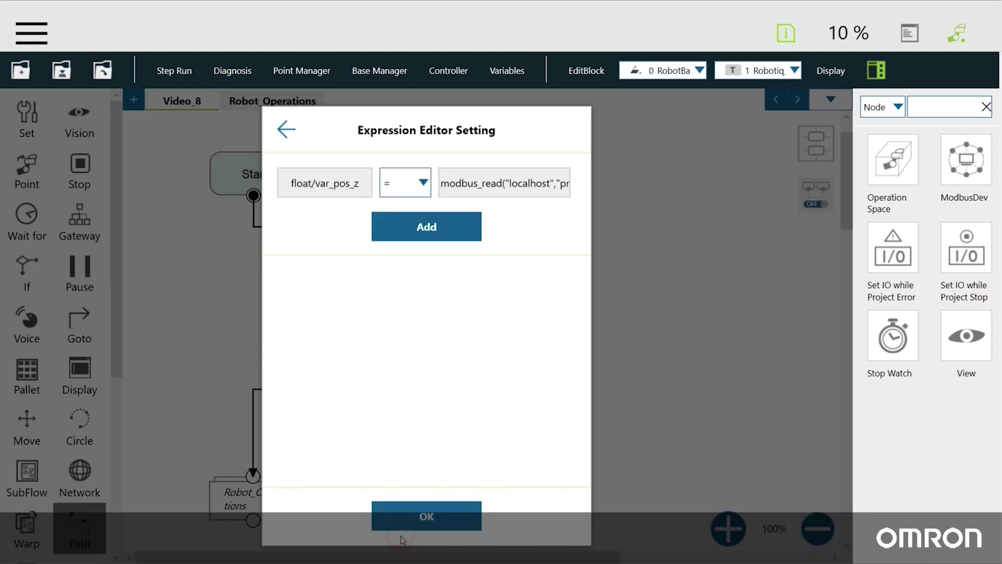
{"action": "left_click", "coordinate": [376, 229]}
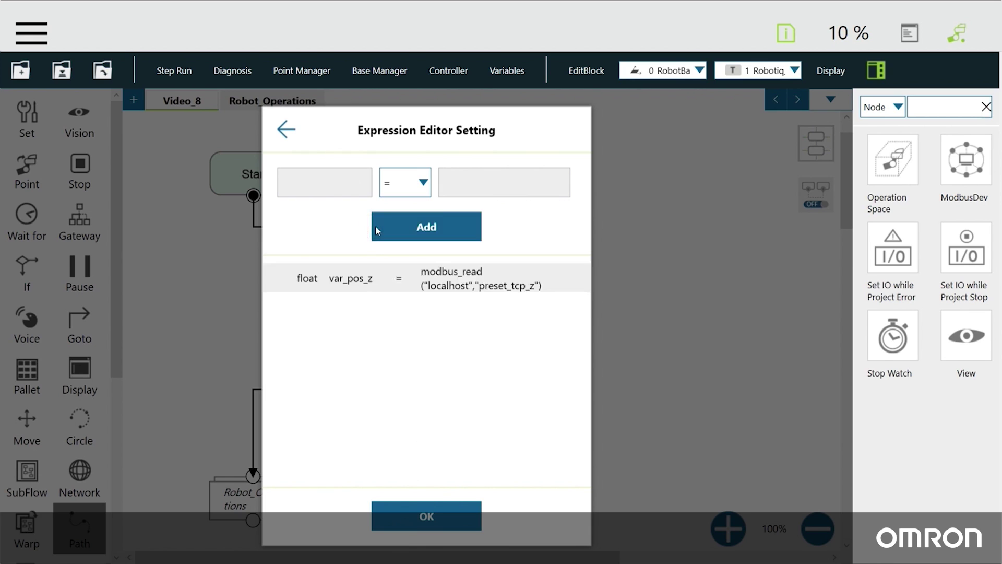
Start a second expression with var_difference_z as the target and = as the operator
{"action": "left_click", "coordinate": [337, 181]}
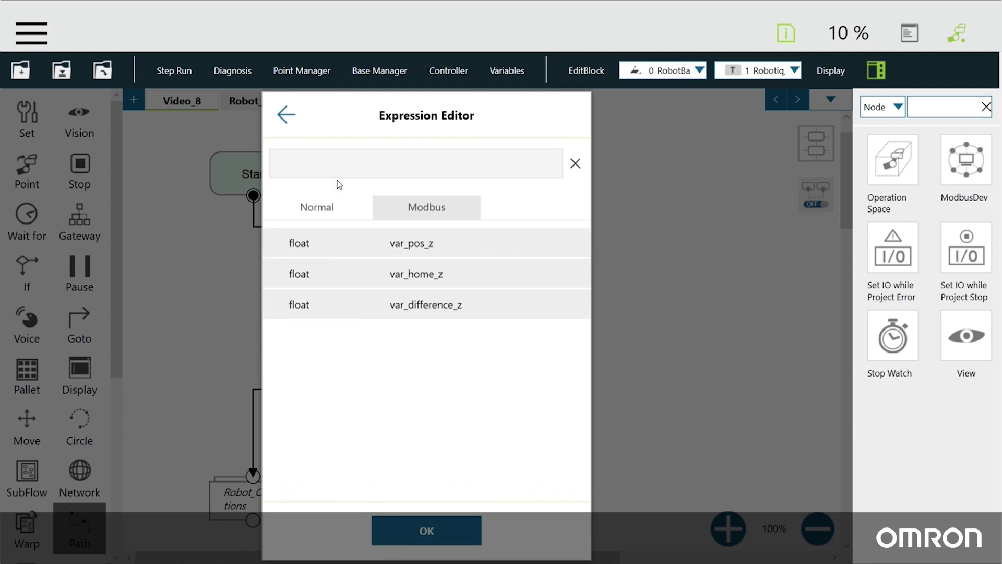
{"action": "left_click", "coordinate": [351, 304]}
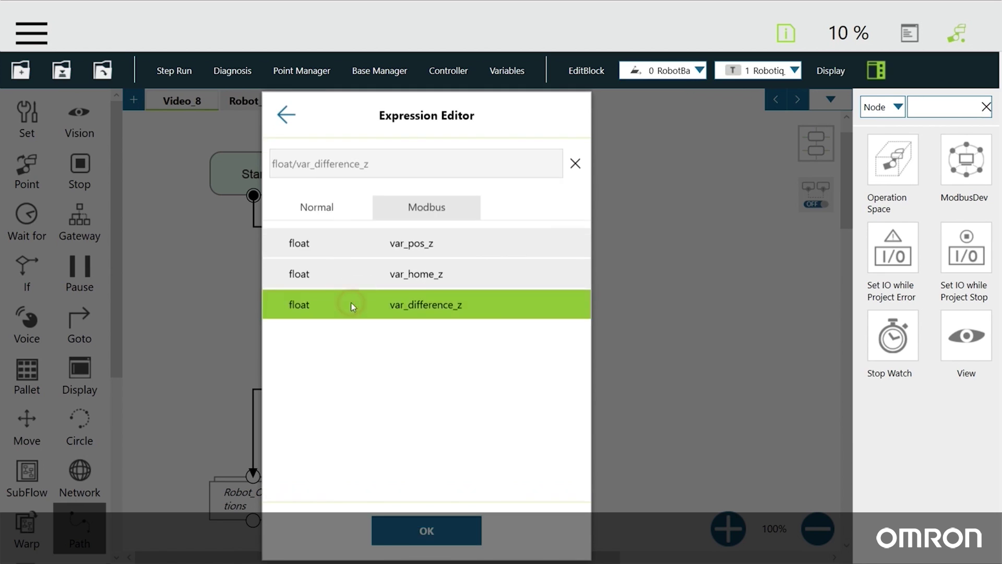
{"action": "left_click", "coordinate": [390, 530]}
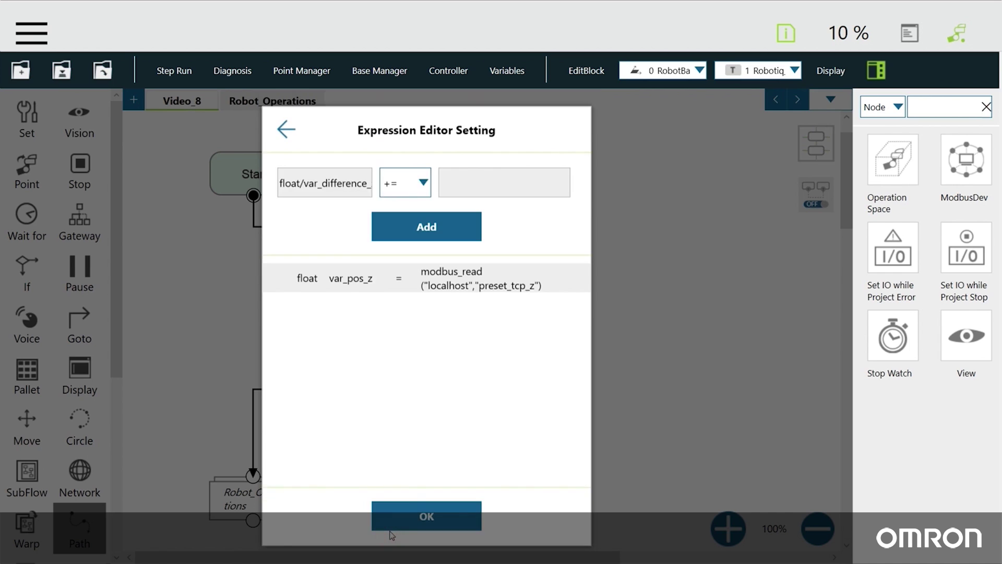
{"action": "left_click", "coordinate": [405, 189]}
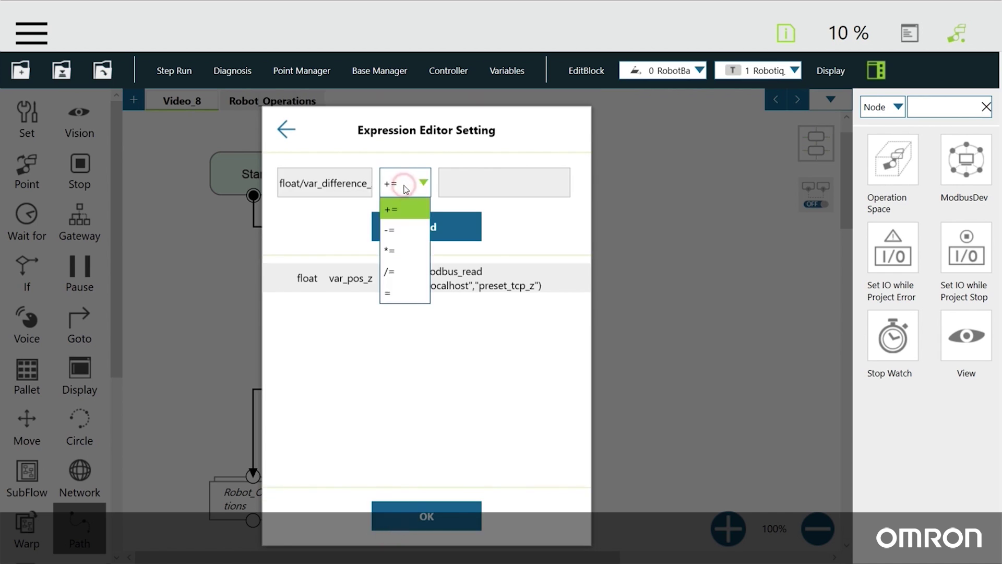
{"action": "left_click", "coordinate": [398, 294]}
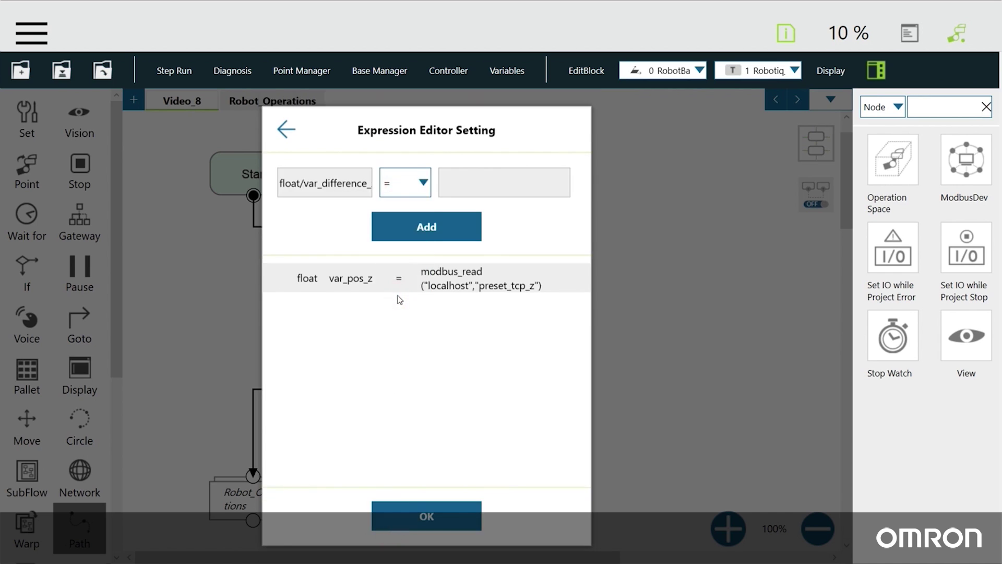
Assign var_pos_z-var_home_z to var_difference_z, add the expression, and accept the Set node's settings
{"action": "left_click", "coordinate": [458, 189]}
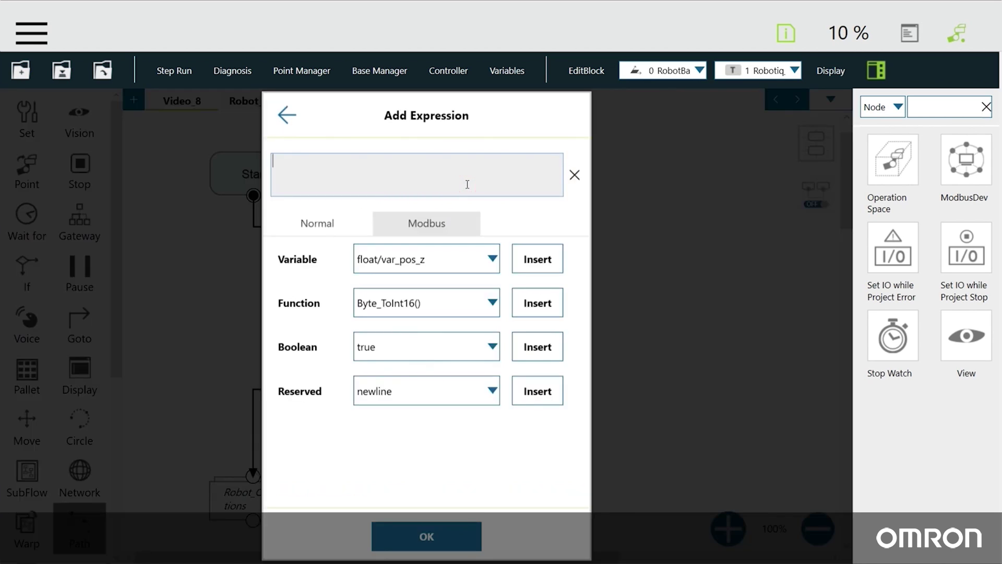
{"action": "left_click", "coordinate": [525, 260]}
{"action": "type", "text": "-"}
{"action": "left_click", "coordinate": [455, 264]}
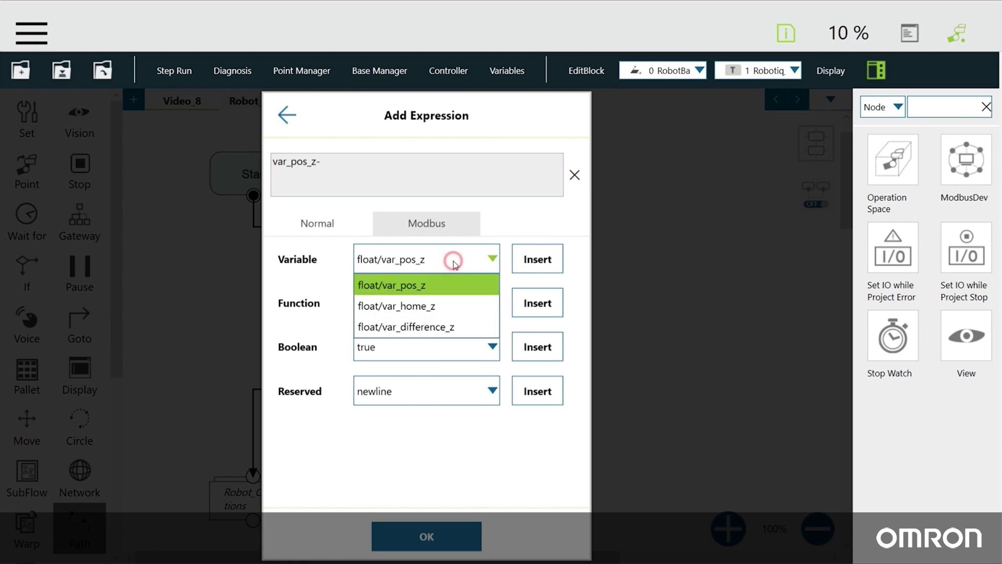
{"action": "left_click", "coordinate": [436, 306]}
{"action": "left_click", "coordinate": [530, 260]}
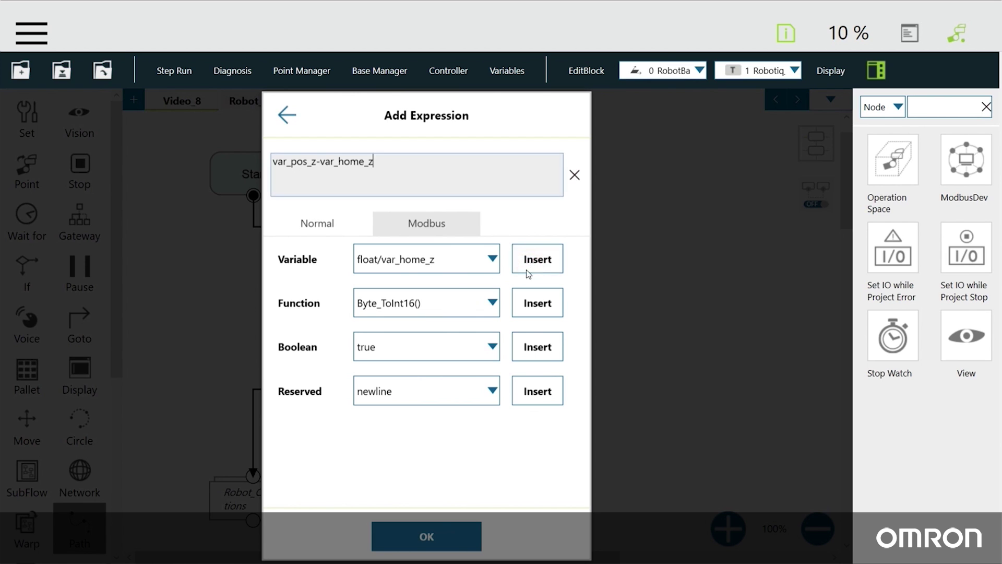
{"action": "left_click", "coordinate": [443, 528]}
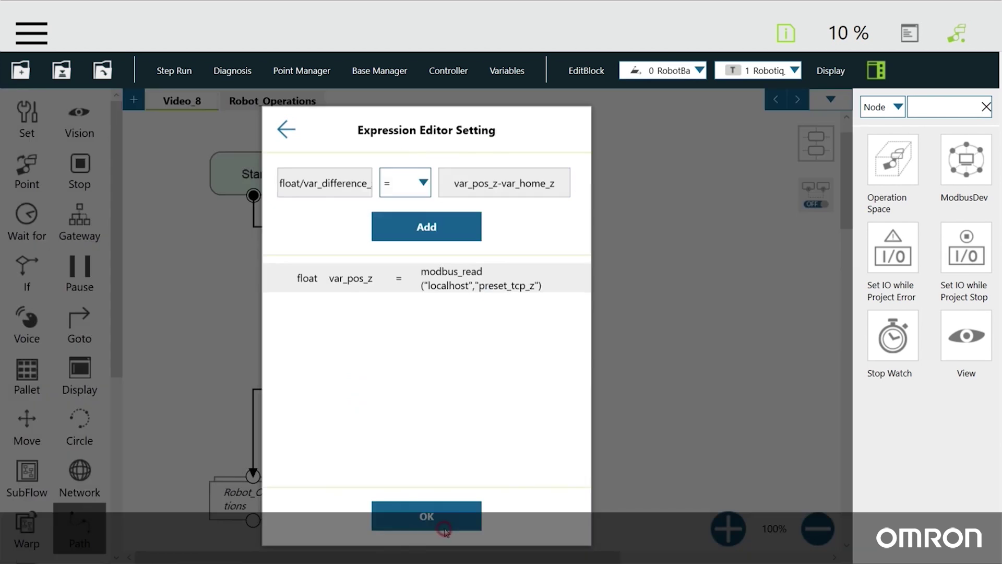
{"action": "left_click", "coordinate": [443, 226]}
{"action": "left_click", "coordinate": [408, 529]}
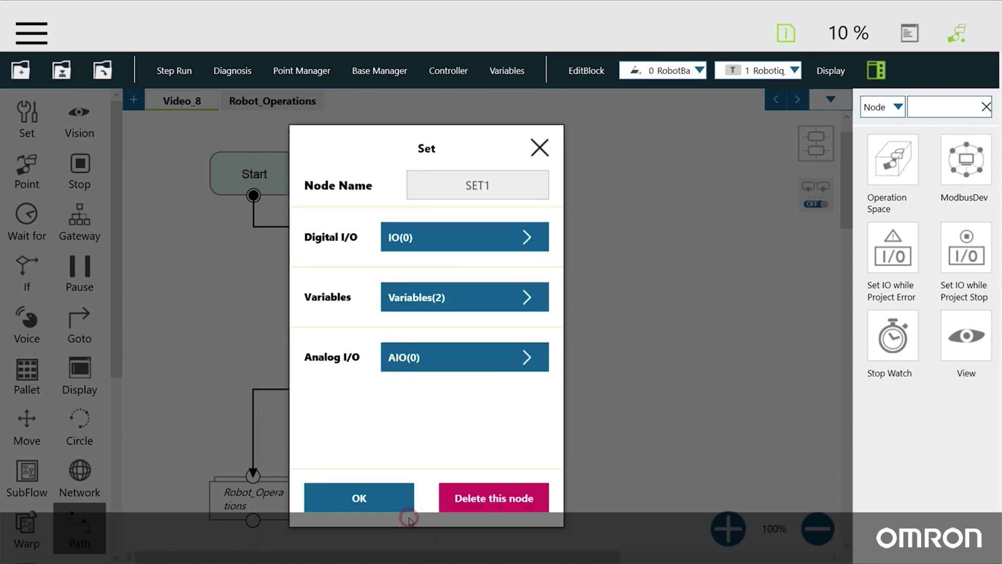
{"action": "left_click", "coordinate": [399, 492]}
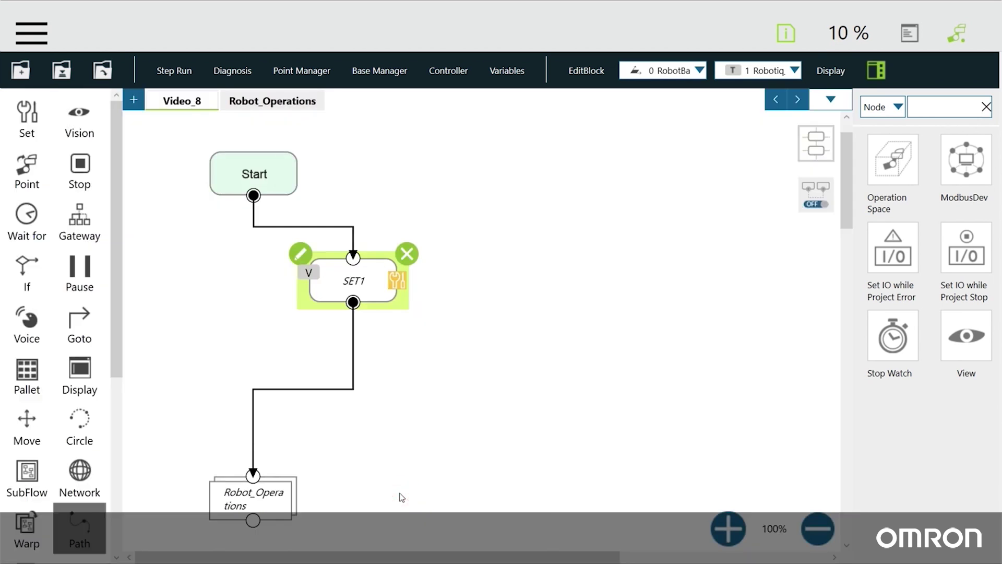
Insert a Move node between SET1 and Robot_Operations and set its Z movement to the variable var_difference_z
{"action": "left_click_drag", "start_coordinate": [42, 418], "coordinate": [351, 384]}
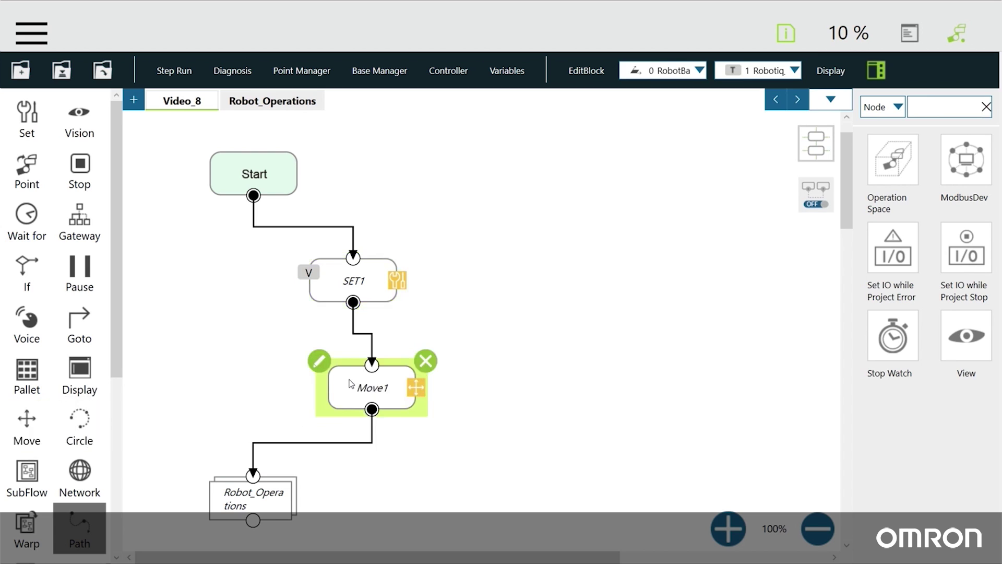
{"action": "left_click", "coordinate": [324, 367]}
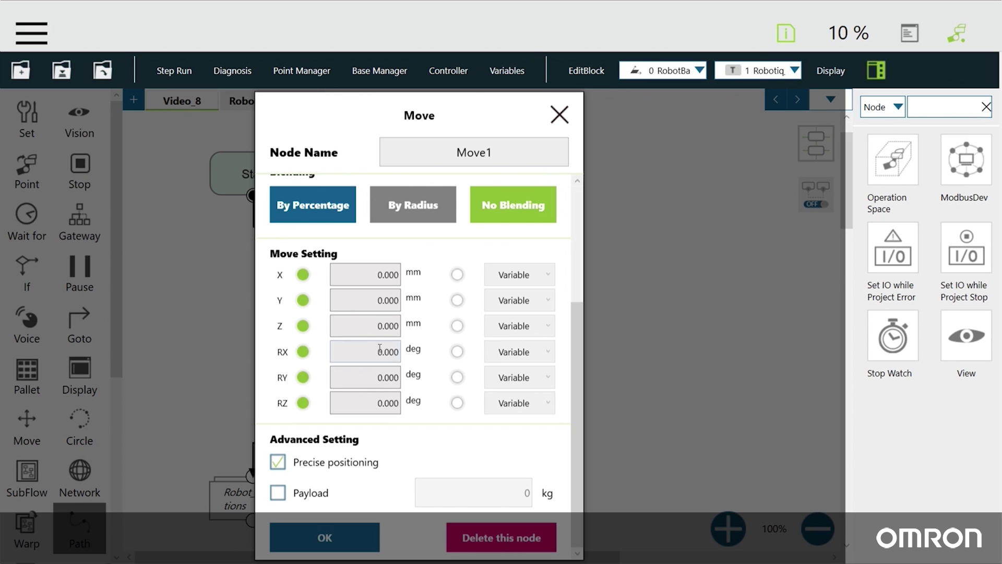
{"action": "left_click", "coordinate": [458, 327]}
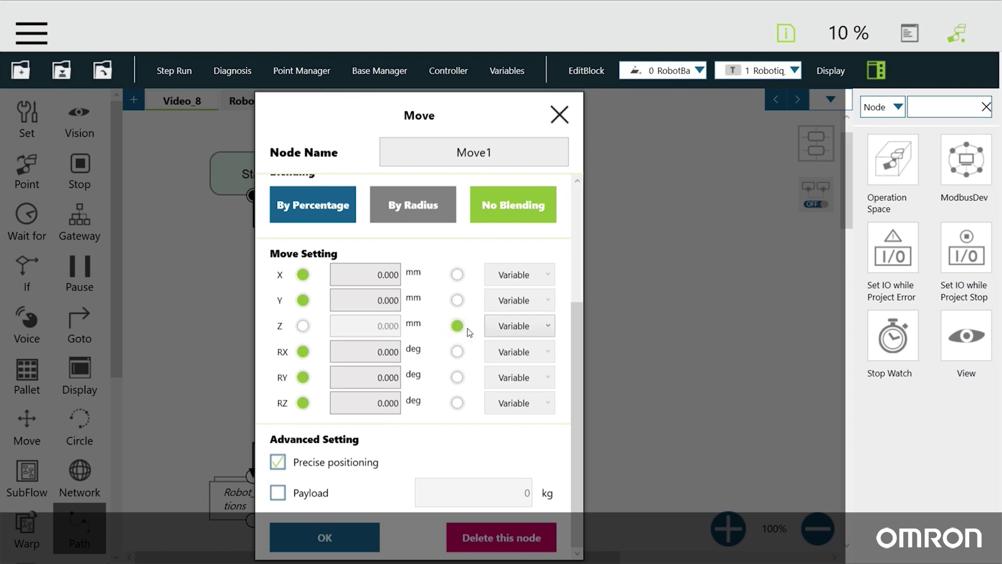
{"action": "left_click", "coordinate": [496, 332]}
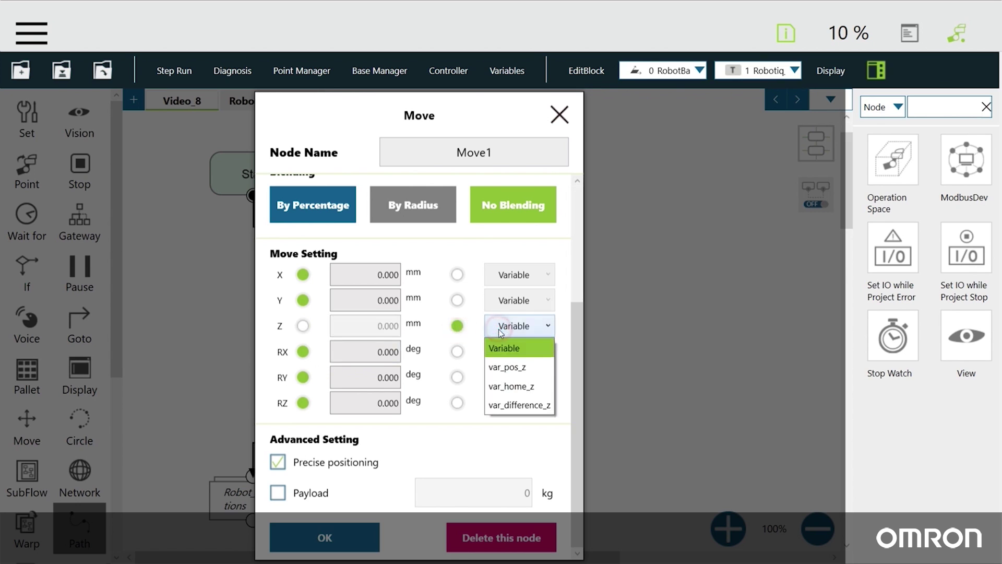
{"action": "left_click", "coordinate": [505, 405]}
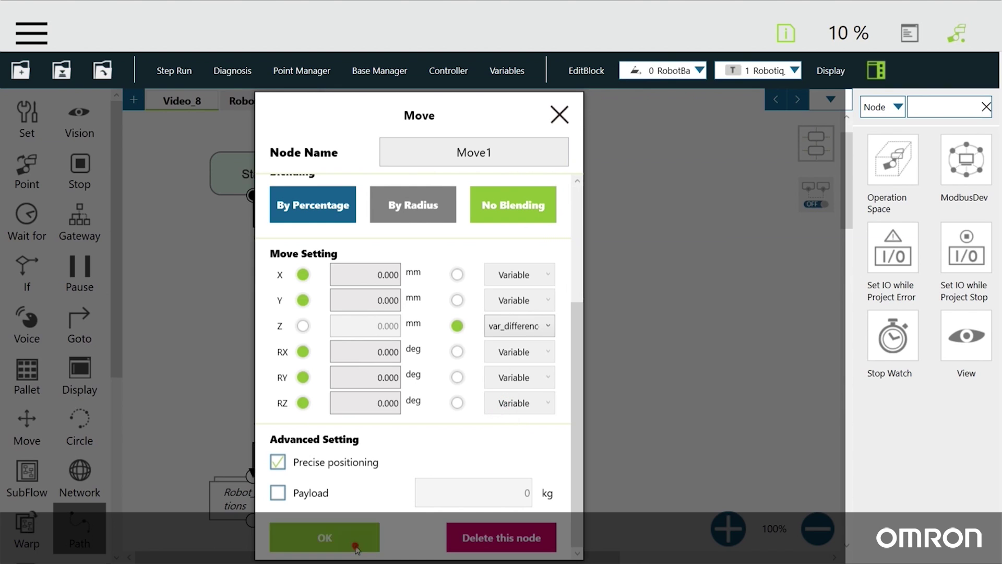